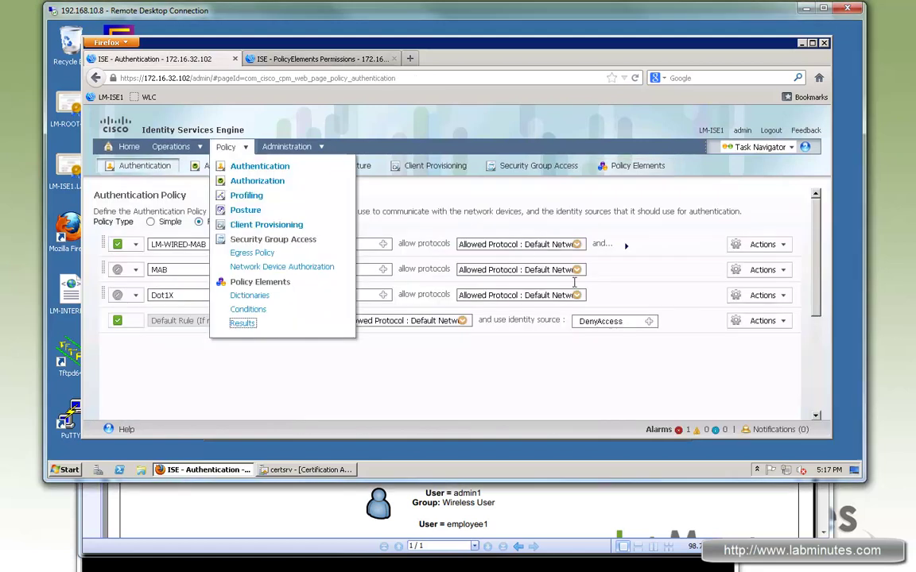
- Duplicate the Dot1X authentication rule above itself and name the copy LM-WIRED-DOT1X
{"action": "left_click", "coordinate": [783, 296]}
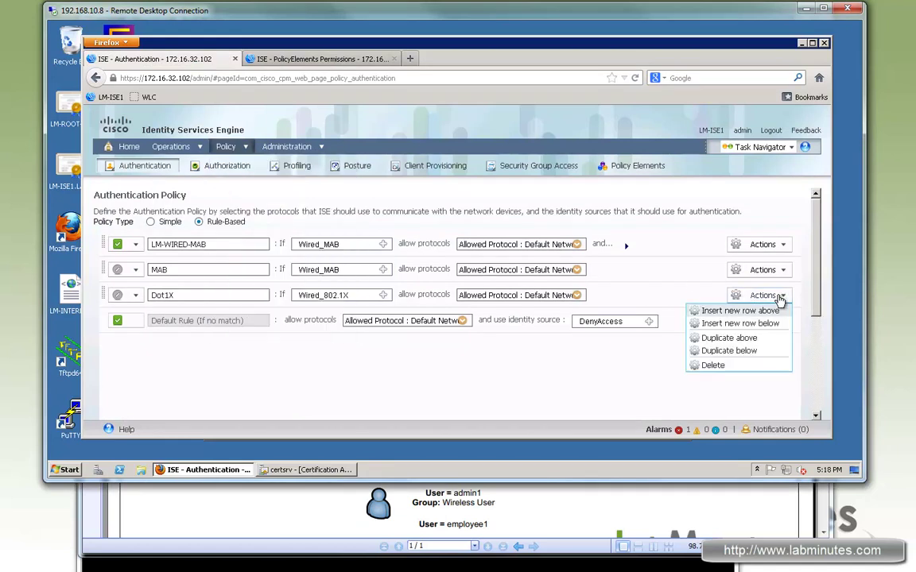
{"action": "left_click", "coordinate": [729, 339]}
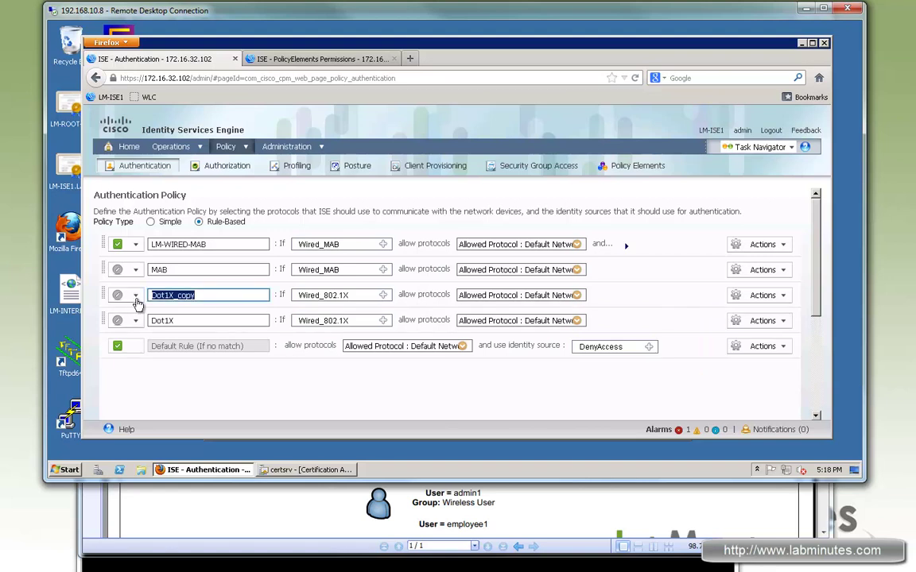
{"action": "type", "text": "LM"}
{"action": "type", "text": "-WIRED-DOT1X"}
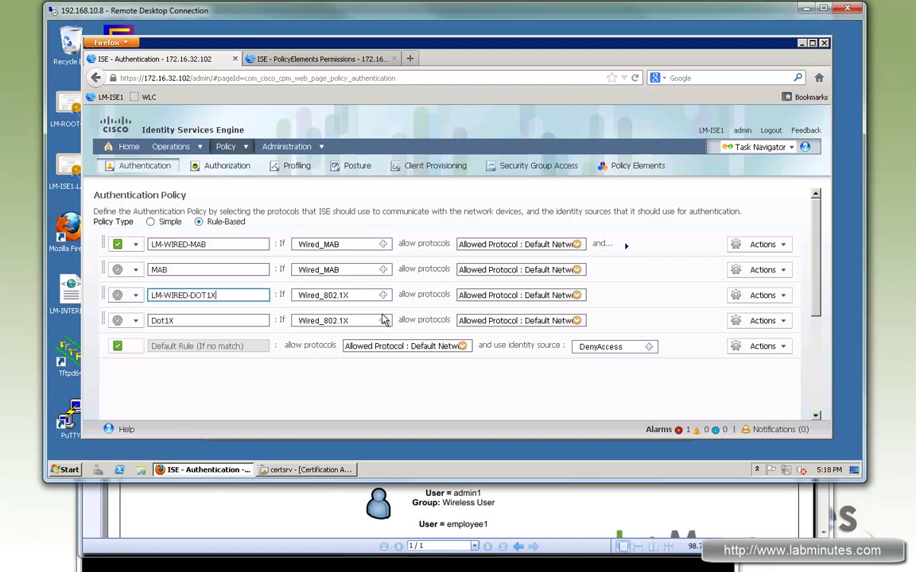
- Set the allowed protocols of the LM-WIRED-DOT1X rule to LM-EAP-FAST-ONLY
{"action": "left_click", "coordinate": [579, 295]}
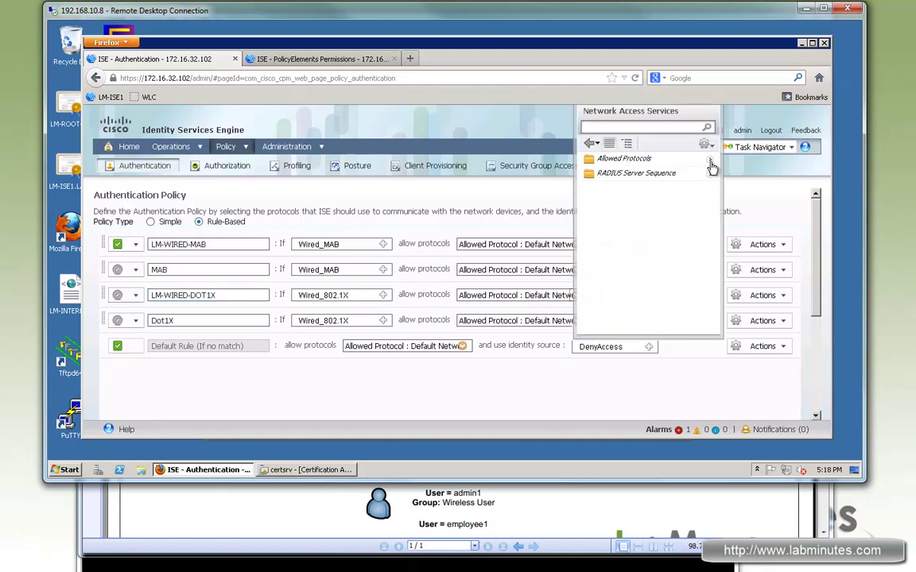
{"action": "left_click", "coordinate": [624, 159]}
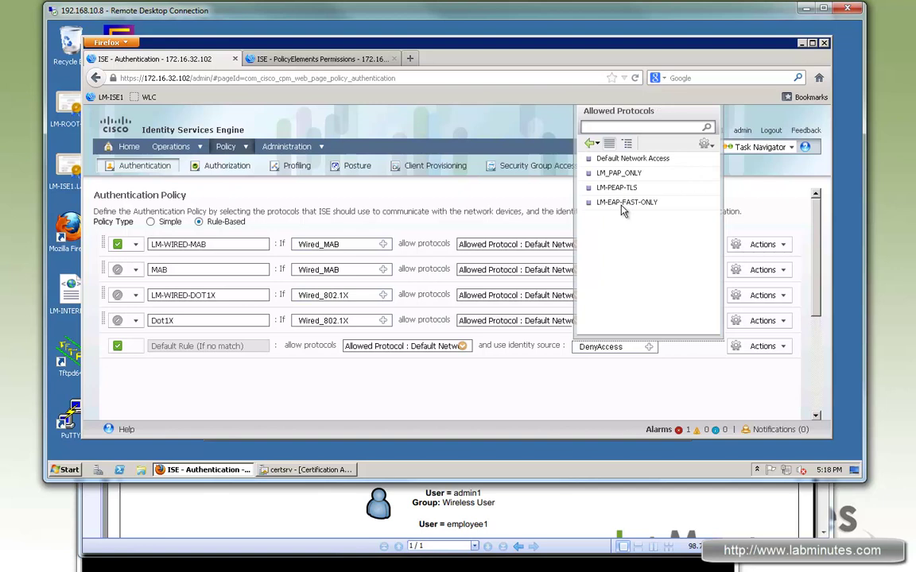
{"action": "left_click", "coordinate": [625, 208]}
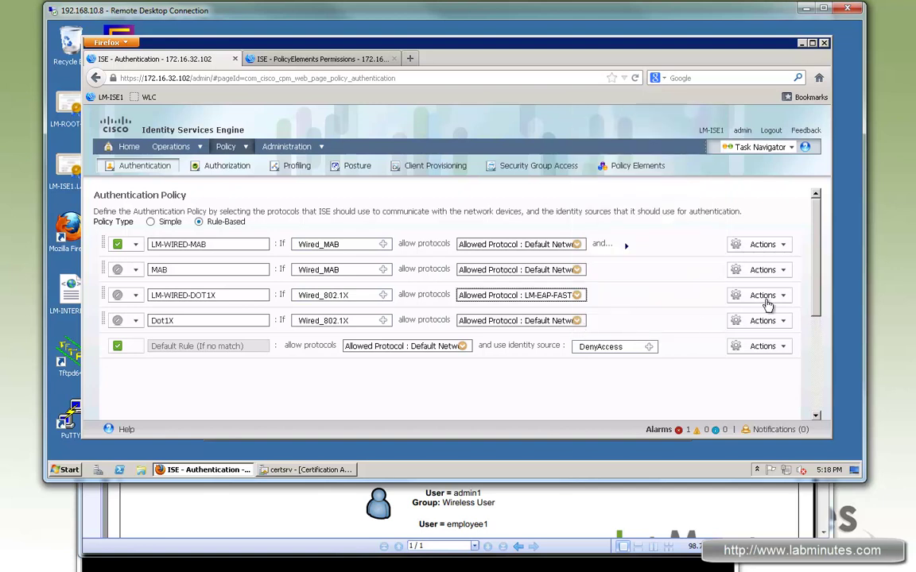
- Enable the LM-WIRED-DOT1X rule and set its default identity source to LM_AD_LOCAL
{"action": "left_click", "coordinate": [627, 296]}
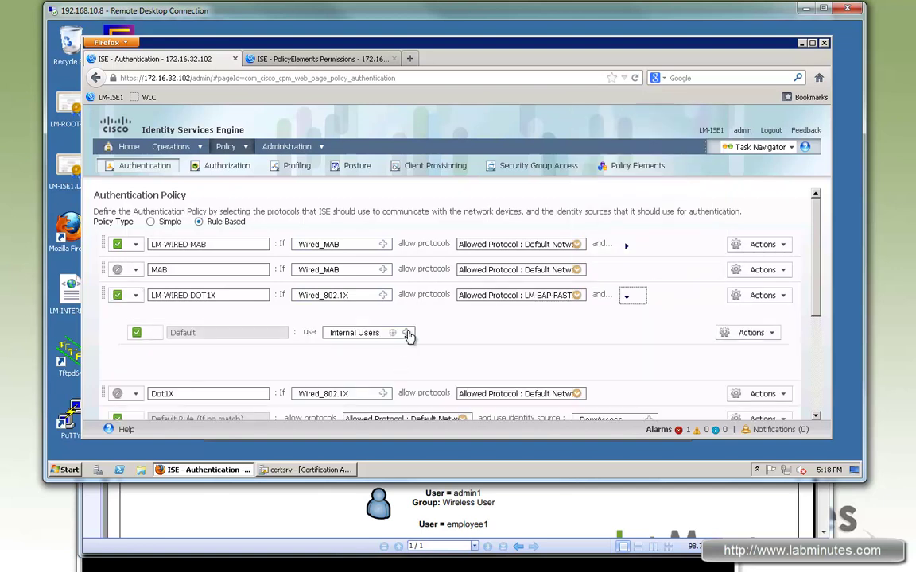
{"action": "left_click", "coordinate": [406, 333]}
{"action": "left_click", "coordinate": [562, 177]}
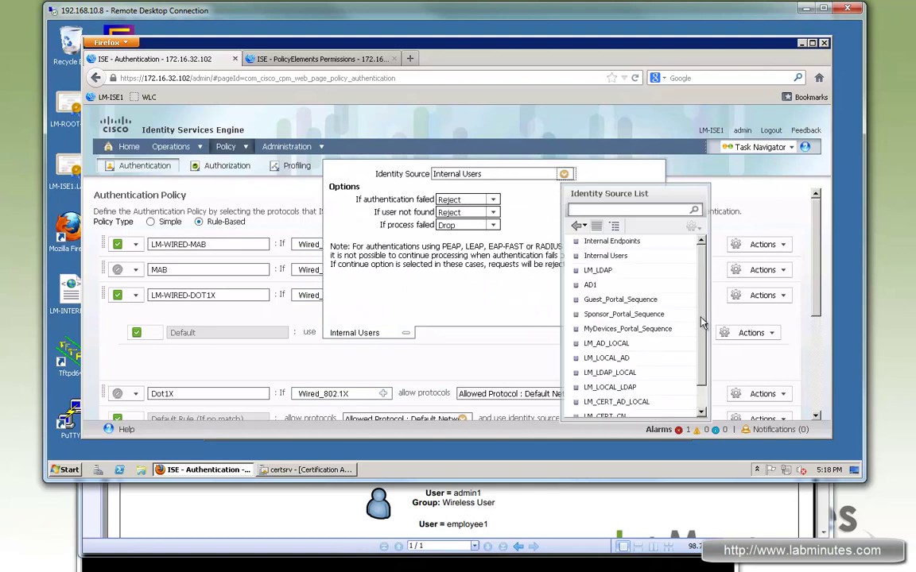
{"action": "scroll", "coordinate": [704, 306], "scroll_direction": "down", "scroll_amount": 2}
{"action": "left_click", "coordinate": [608, 318]}
{"action": "left_click", "coordinate": [463, 362]}
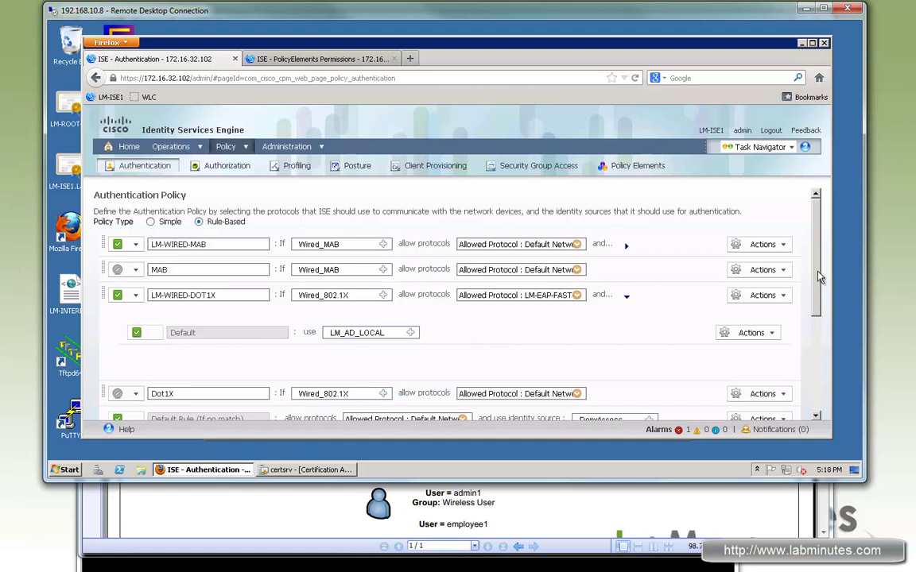
- Duplicate the LM-WIRED-DOT1X rule below itself and rename the copy LM-WLAN-DOT1X
{"action": "scroll", "coordinate": [736, 260], "scroll_direction": "down", "scroll_amount": 1}
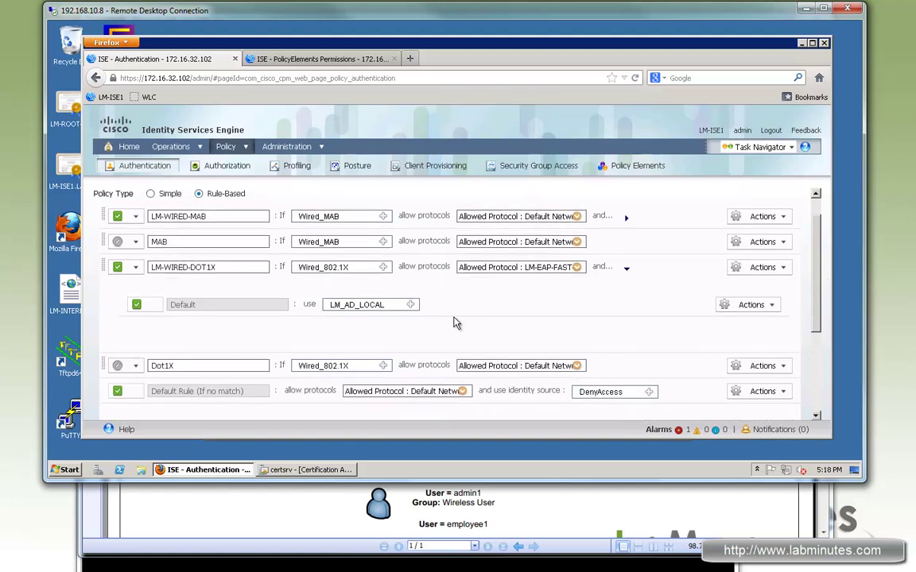
{"action": "left_click", "coordinate": [784, 255]}
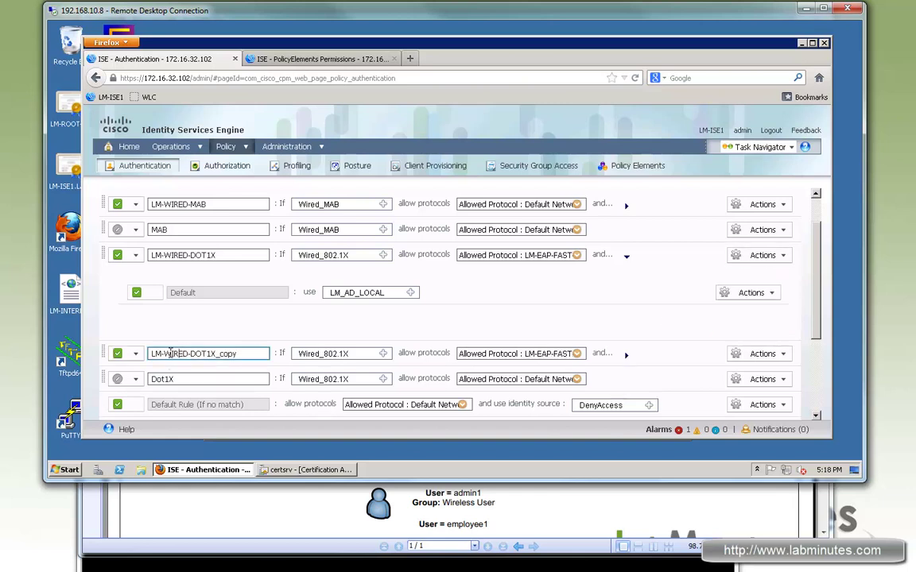
{"action": "left_click_drag", "start_coordinate": [269, 356], "coordinate": [185, 353]}
{"action": "type", "text": "LAN"}
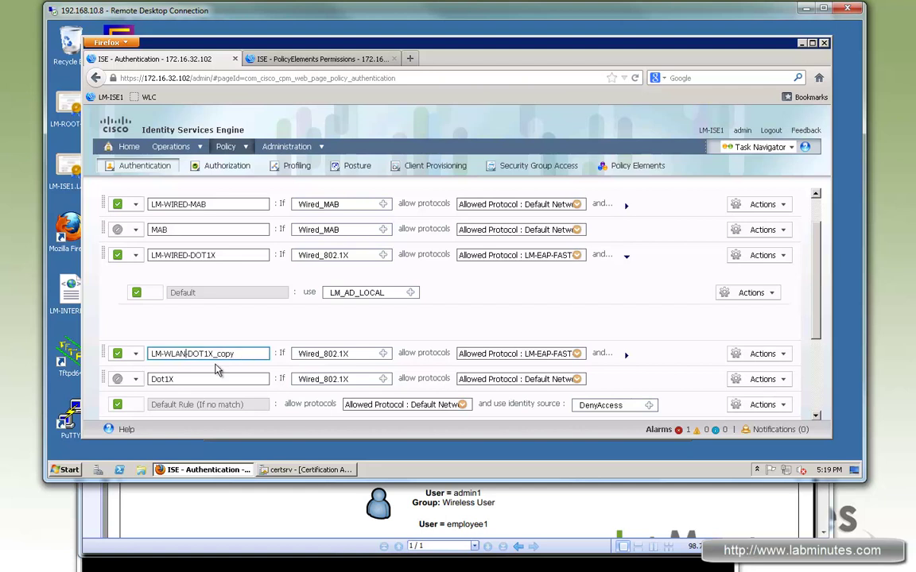
{"action": "left_click_drag", "start_coordinate": [212, 354], "coordinate": [237, 354]}
{"action": "key", "text": "BackSpace"}
- Change the condition of the LM-WLAN-DOT1X rule to the compound condition Wireless_802.1X
{"action": "left_click", "coordinate": [384, 354]}
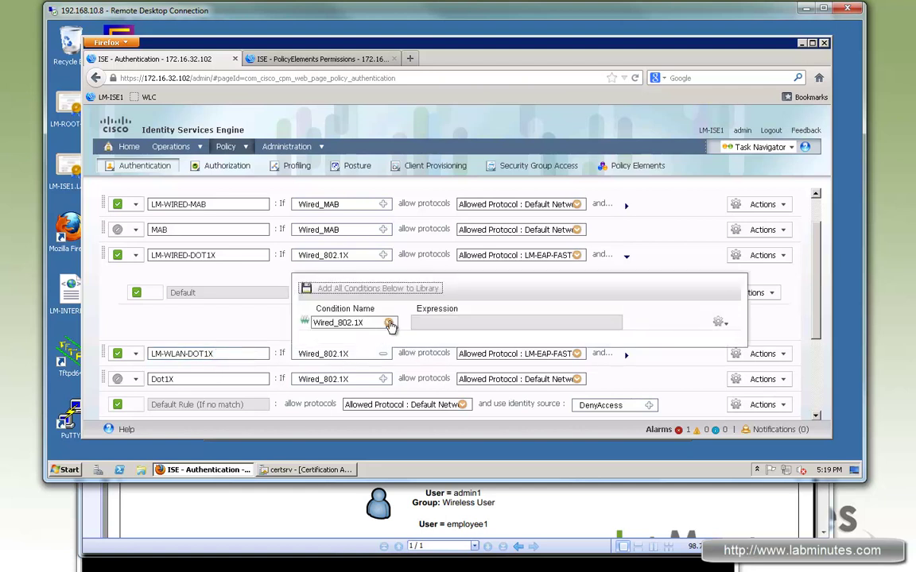
{"action": "left_click", "coordinate": [389, 323]}
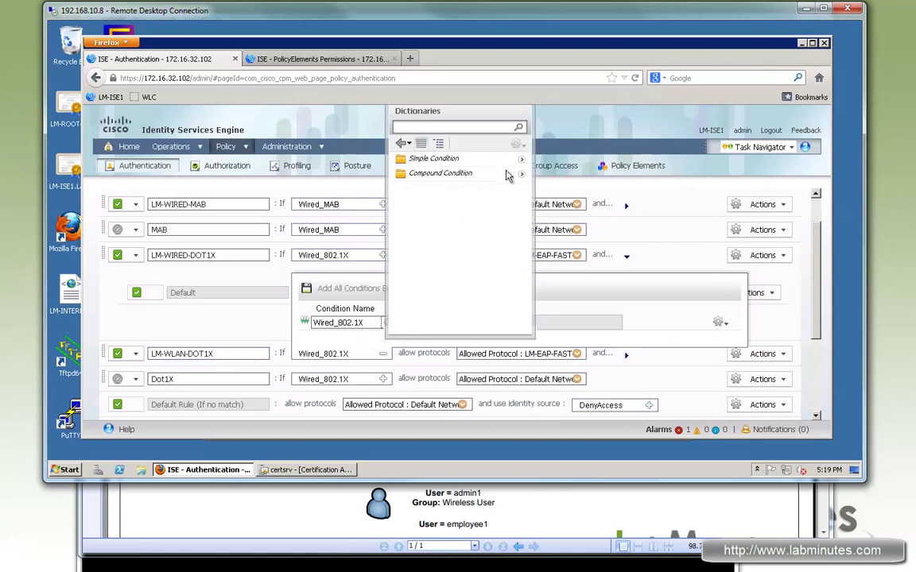
{"action": "left_click", "coordinate": [475, 175]}
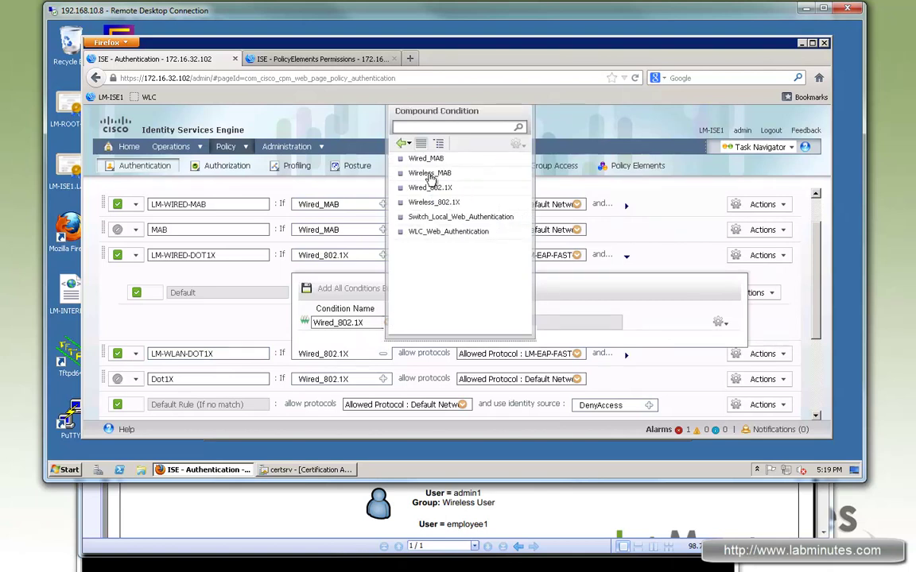
{"action": "left_click", "coordinate": [576, 379]}
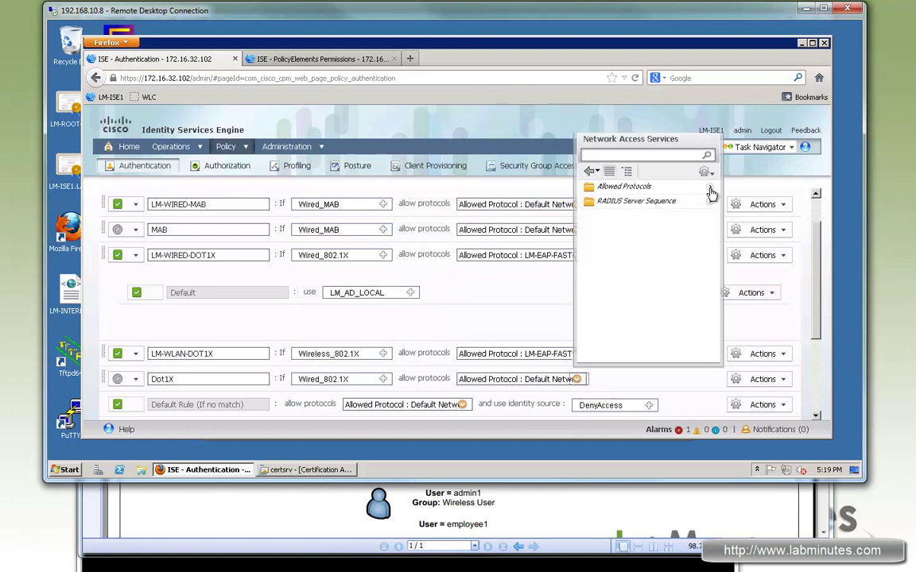
{"action": "left_click", "coordinate": [636, 186]}
{"action": "left_click", "coordinate": [628, 230]}
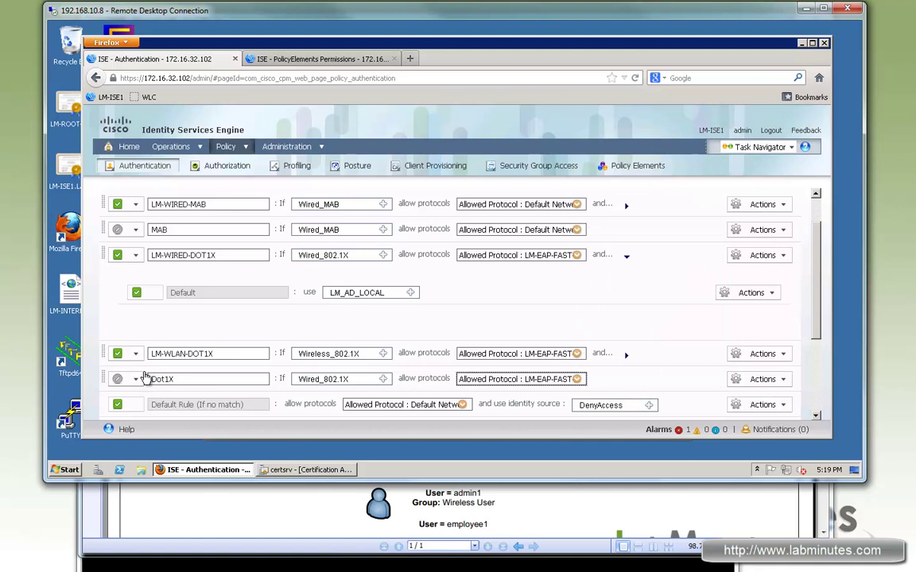
{"action": "left_click", "coordinate": [577, 380]}
{"action": "left_click", "coordinate": [578, 381]}
{"action": "left_click", "coordinate": [577, 379]}
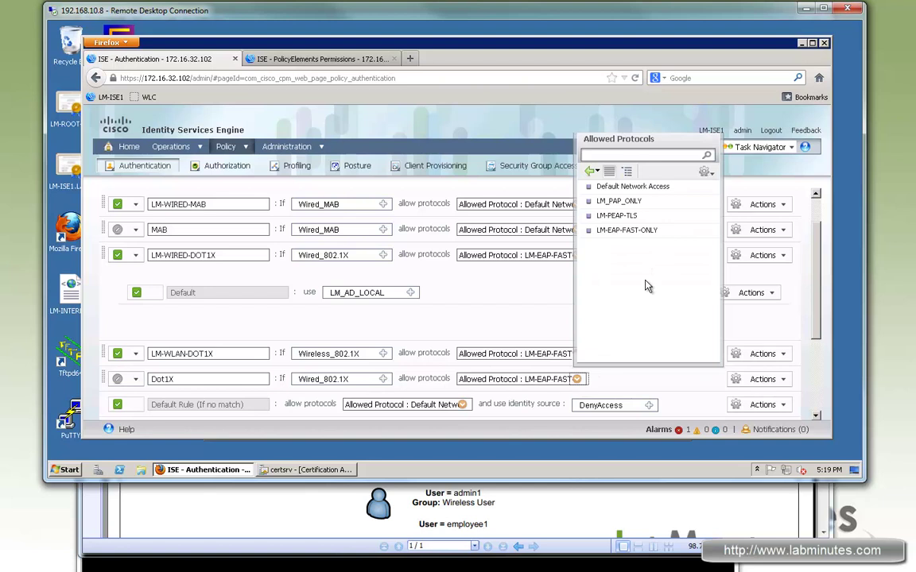
{"action": "left_click", "coordinate": [635, 186]}
- Expand the identity source details of the LM-WLAN-DOT1X rule and save the authentication policy
{"action": "left_click", "coordinate": [579, 354]}
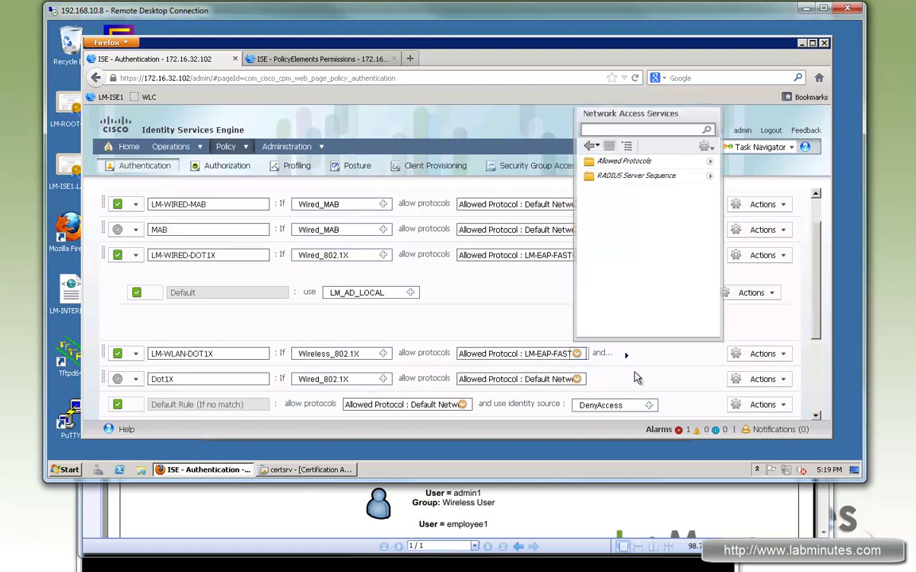
{"action": "left_click", "coordinate": [626, 355]}
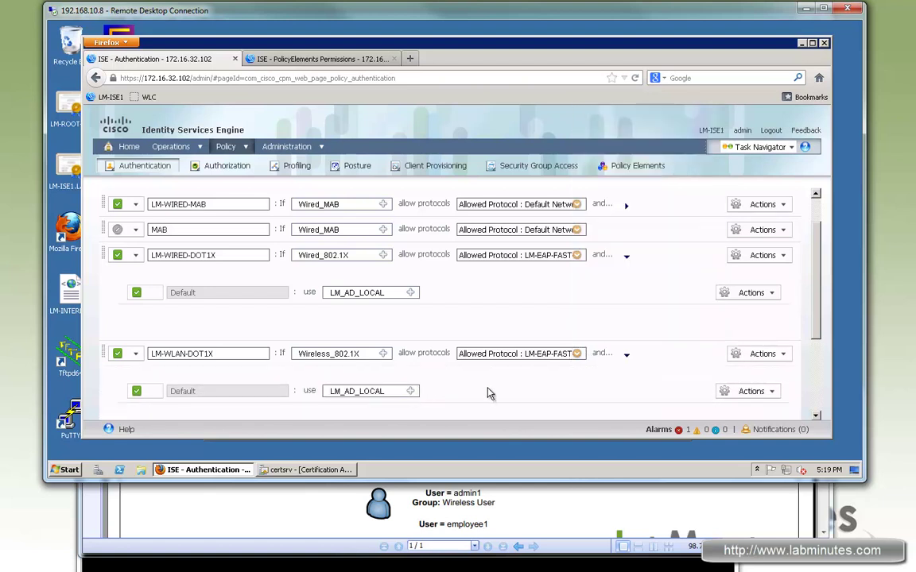
{"action": "scroll", "coordinate": [428, 337], "scroll_direction": "down", "scroll_amount": 2}
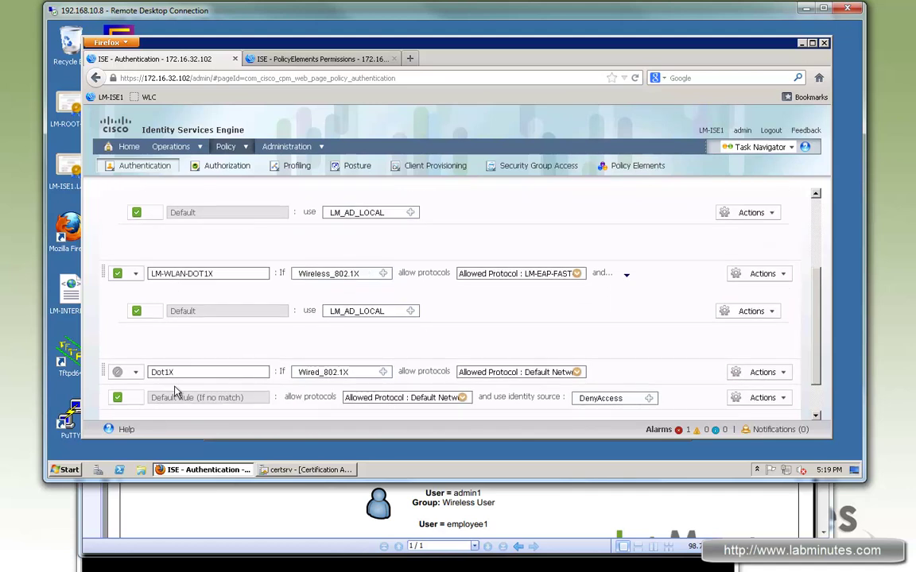
{"action": "scroll", "coordinate": [176, 391], "scroll_direction": "down", "scroll_amount": 1}
{"action": "left_click", "coordinate": [108, 414]}
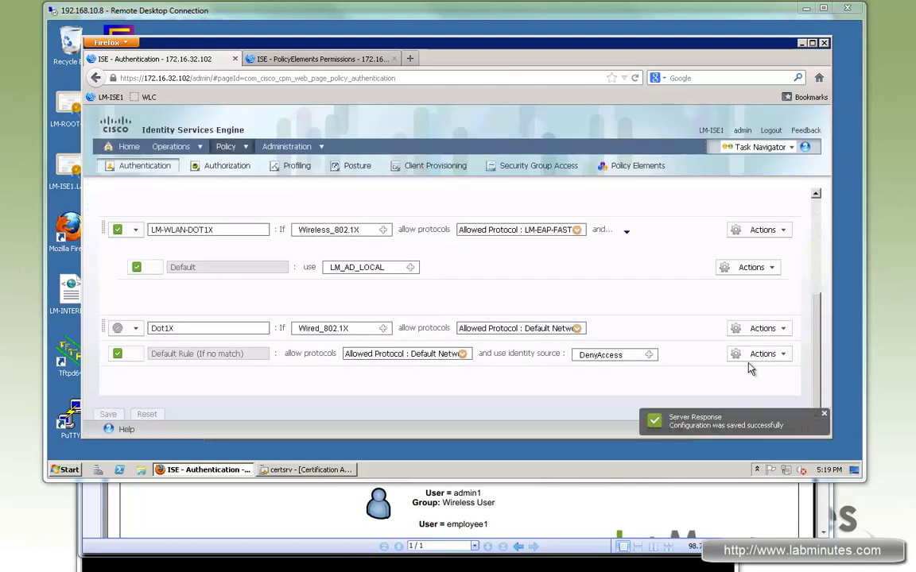
- Check the DACL names in the network diagram, and open the policy element results in a separate browser tab
{"action": "left_click", "coordinate": [251, 489]}
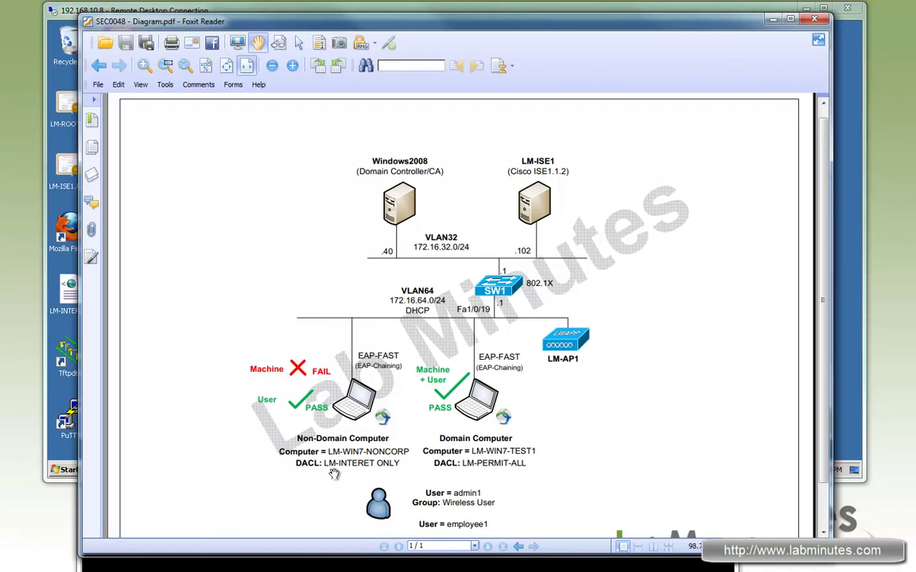
{"action": "left_click", "coordinate": [249, 14]}
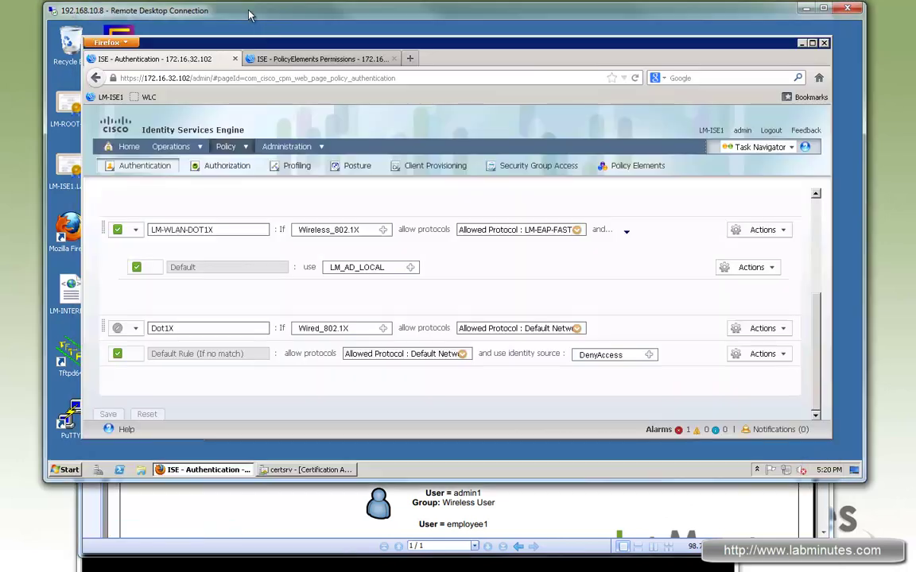
{"action": "left_click", "coordinate": [244, 149]}
{"action": "right_click", "coordinate": [235, 297]}
{"action": "key", "text": "Escape"}
{"action": "right_click", "coordinate": [248, 310]}
{"action": "key", "text": "Escape"}
{"action": "right_click", "coordinate": [246, 324]}
{"action": "left_click", "coordinate": [318, 331]}
{"action": "left_click", "coordinate": [302, 58]}
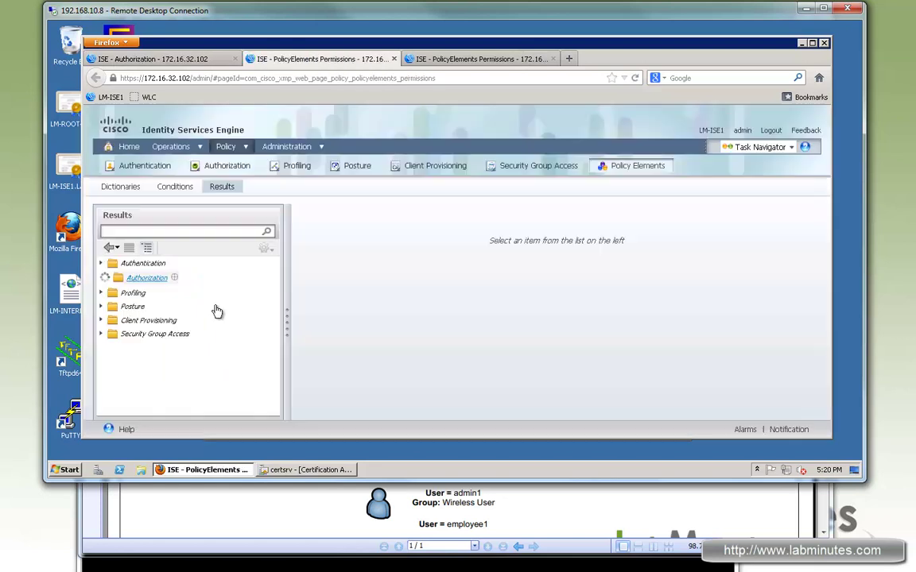
- Add a new downloadable ACL under the authorization results and name it LM-INTERNET-ONLY
{"action": "left_click", "coordinate": [159, 304]}
{"action": "left_click", "coordinate": [159, 305]}
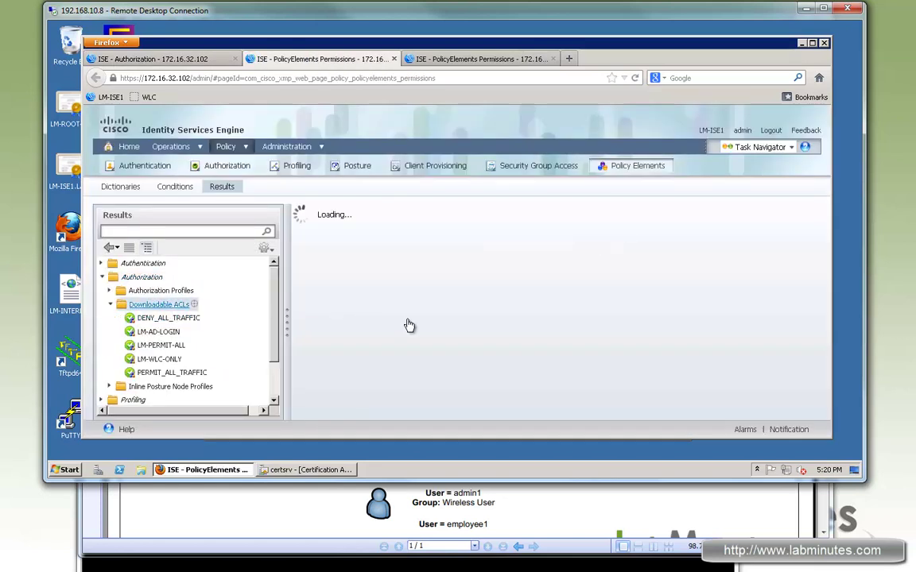
{"action": "left_click", "coordinate": [354, 236]}
{"action": "left_click", "coordinate": [409, 240]}
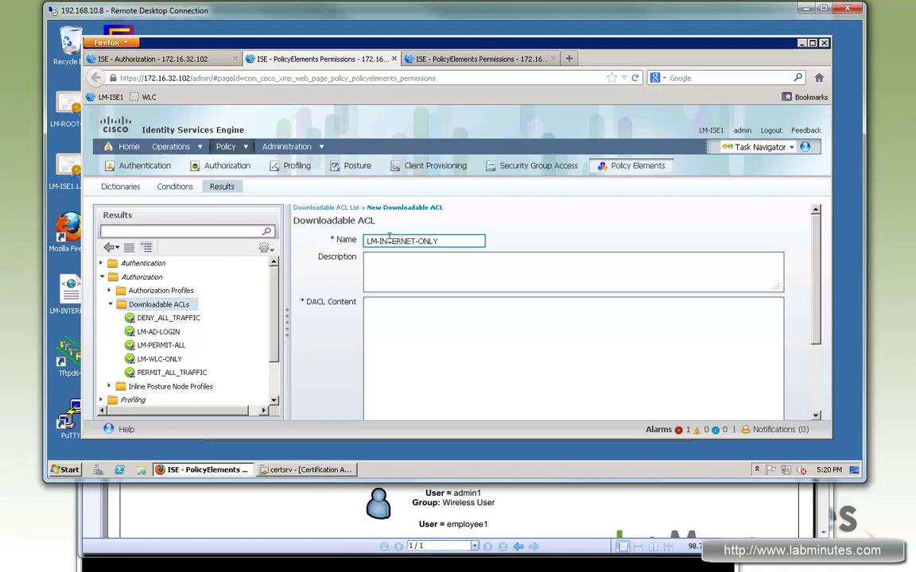
- Enter DACL entries permitting DHCP (bootpc to bootps), UDP 53 and host 172.16.32.102, denying 10.0.0.0 0.255.255.255, 172.16.0.0 0.15.255.255 and 192.168.0.0 0.0.255.255, and permitting all other IP
{"action": "left_click", "coordinate": [476, 312]}
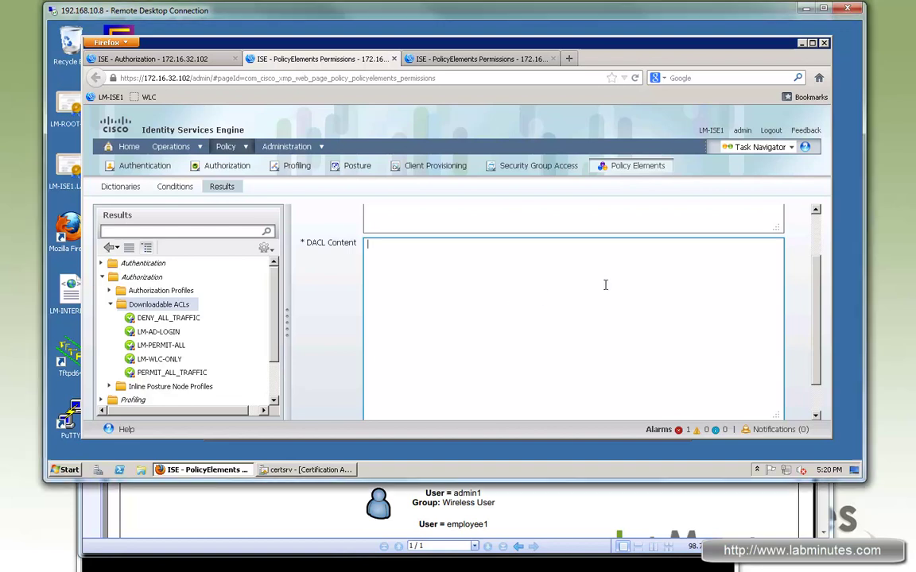
{"action": "type", "text": "permit udp any eq bootpc any eq bootps permit udp any any eq 53 permit ip any host 172.16.32.102 ! deny ip any 10.0.0.0 0.255.255.255 deny ip any  172.16.0.0 0.15.255.255 deny ip any 192.168.0.0 0.0.255.255 ! permit ip any any"}
- Review the DACL content line by line, covering the DHCP, DNS and ISE host permits, the private network denies and the final permit
{"action": "left_click_drag", "start_coordinate": [509, 244], "coordinate": [392, 244]}
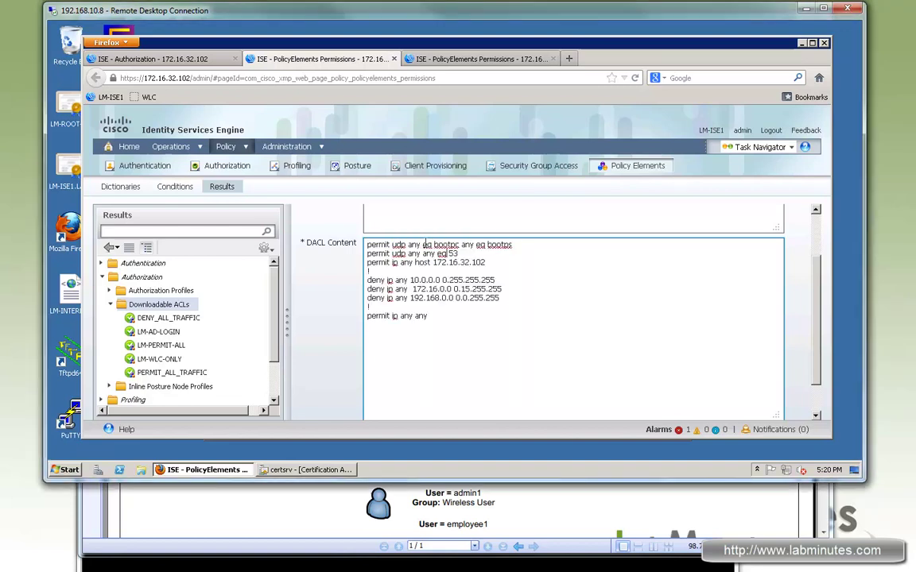
{"action": "left_click_drag", "start_coordinate": [392, 254], "coordinate": [465, 255]}
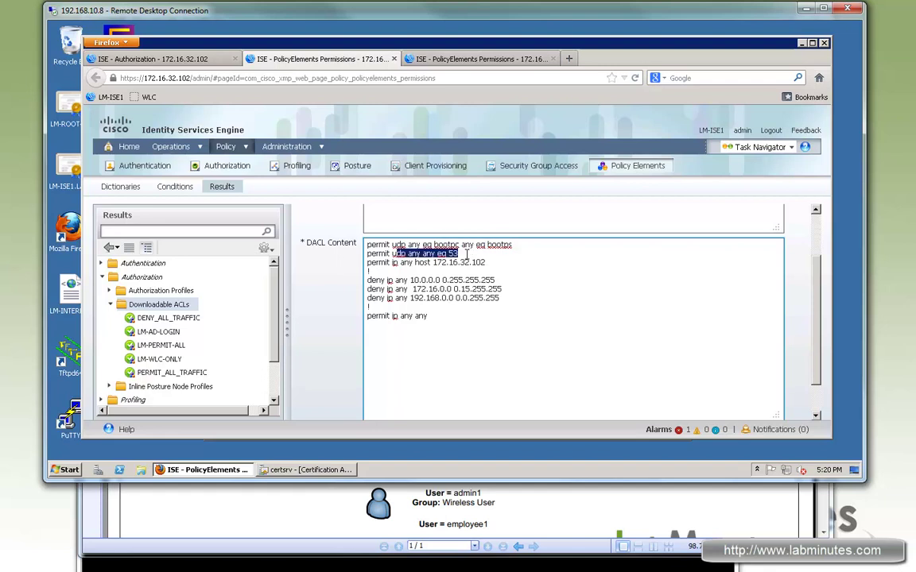
{"action": "left_click_drag", "start_coordinate": [489, 262], "coordinate": [392, 266]}
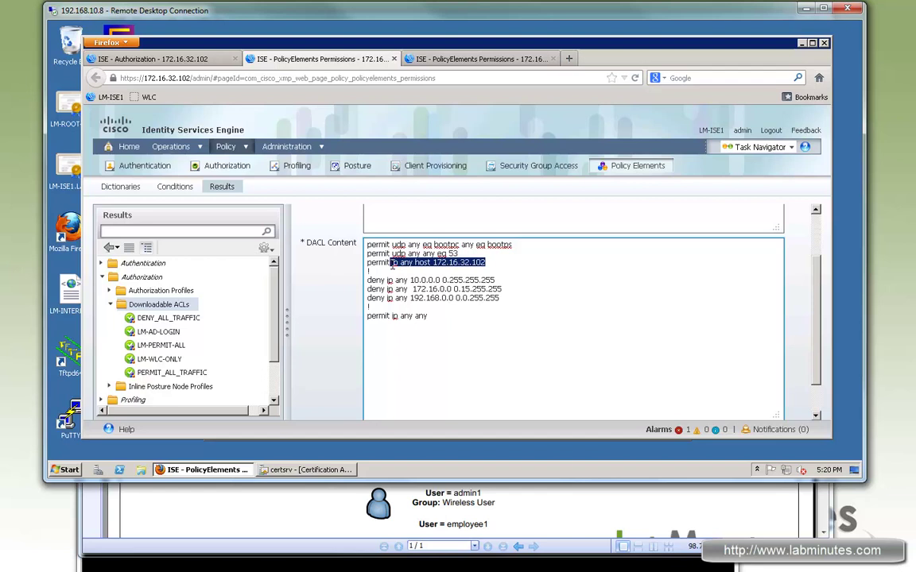
{"action": "left_click_drag", "start_coordinate": [486, 263], "coordinate": [497, 299]}
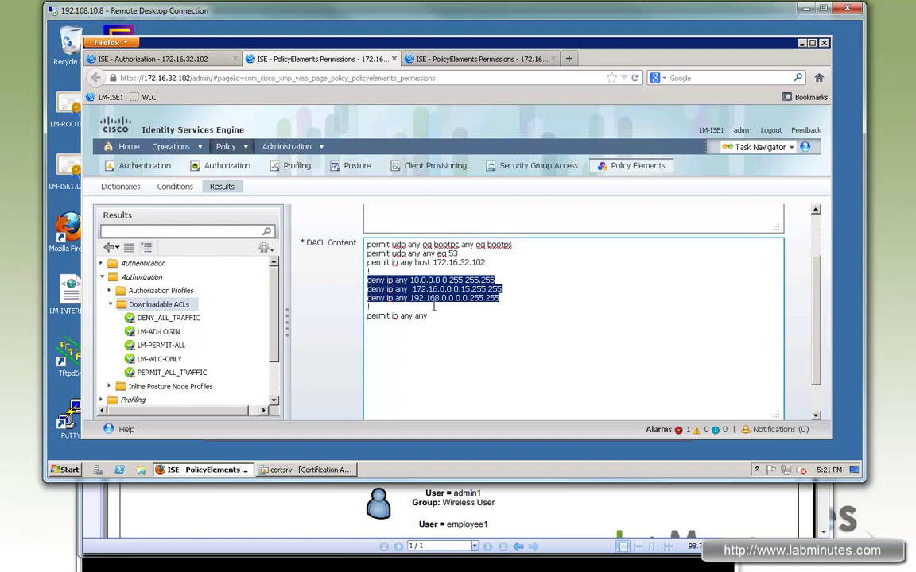
{"action": "left_click_drag", "start_coordinate": [429, 317], "coordinate": [371, 317]}
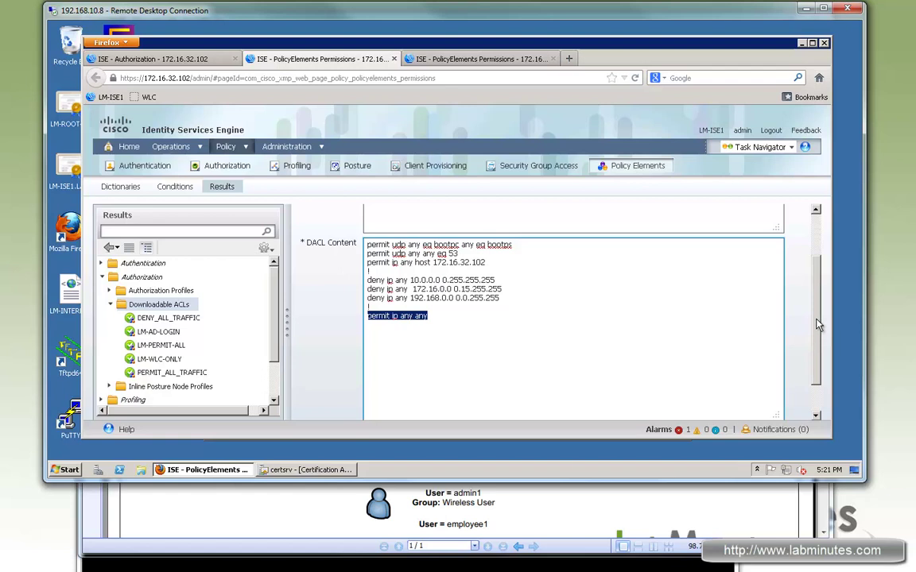
{"action": "left_click", "coordinate": [565, 318]}
{"action": "scroll", "coordinate": [565, 318], "scroll_direction": "up", "scroll_amount": 1}
{"action": "scroll", "coordinate": [425, 319], "scroll_direction": "down", "scroll_amount": 1}
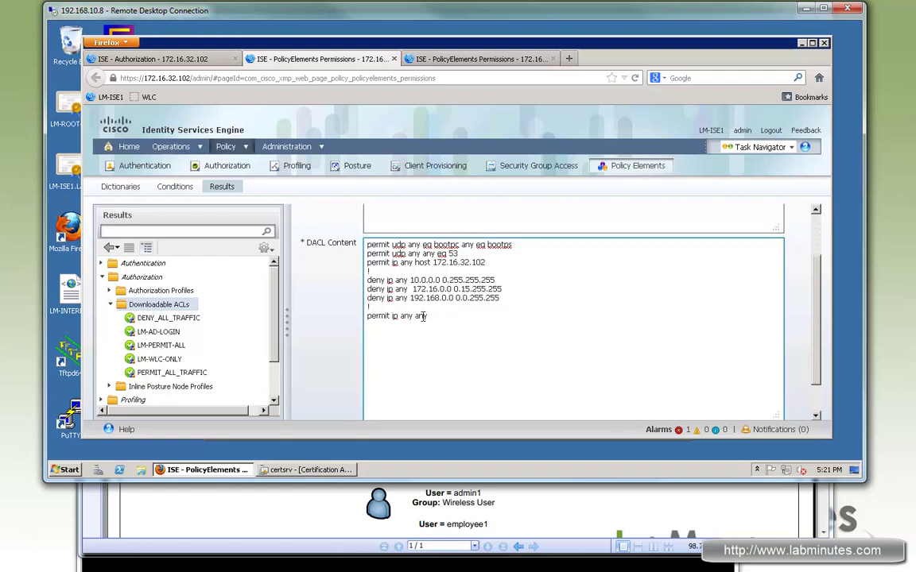
{"action": "mouse_move", "coordinate": [385, 262]}
{"action": "left_mouse_down"}
{"action": "mouse_move", "coordinate": [390, 245]}
{"action": "mouse_move", "coordinate": [392, 254]}
{"action": "left_mouse_up"}
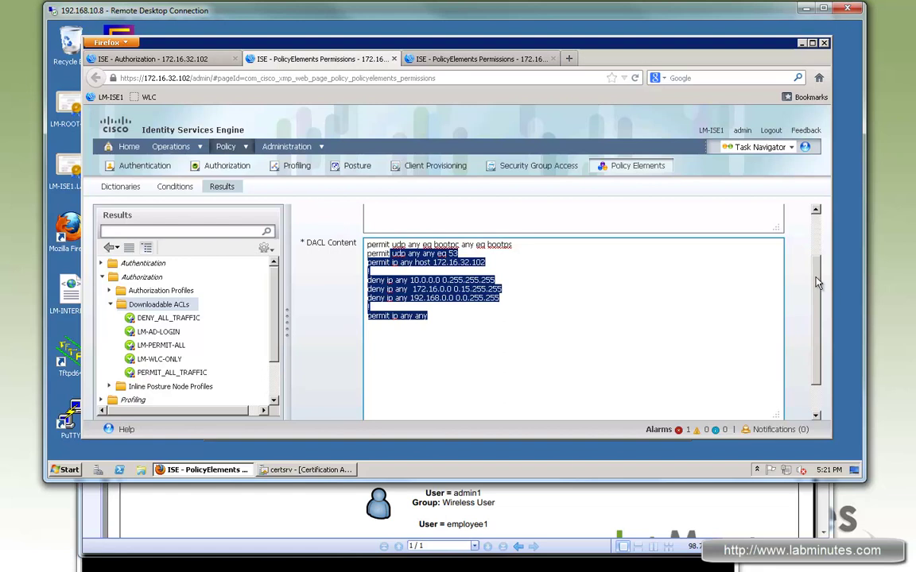
- Submit the LM-INTERNET-ONLY downloadable ACL
{"action": "scroll", "coordinate": [813, 368], "scroll_direction": "down", "scroll_amount": 2}
{"action": "left_click", "coordinate": [312, 403]}
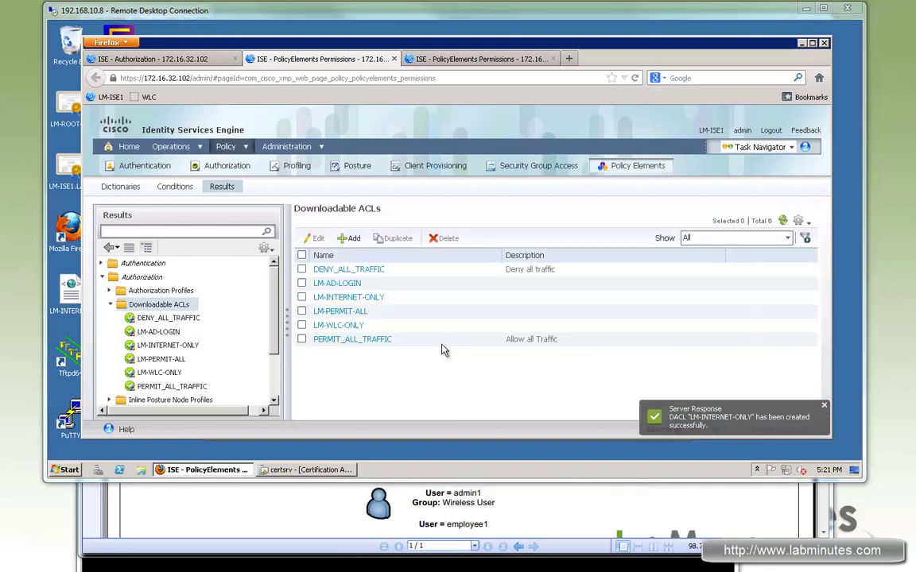
- Open the Wireless LAN Controller from its bookmark in a new browser tab and log in
{"action": "left_click", "coordinate": [569, 60]}
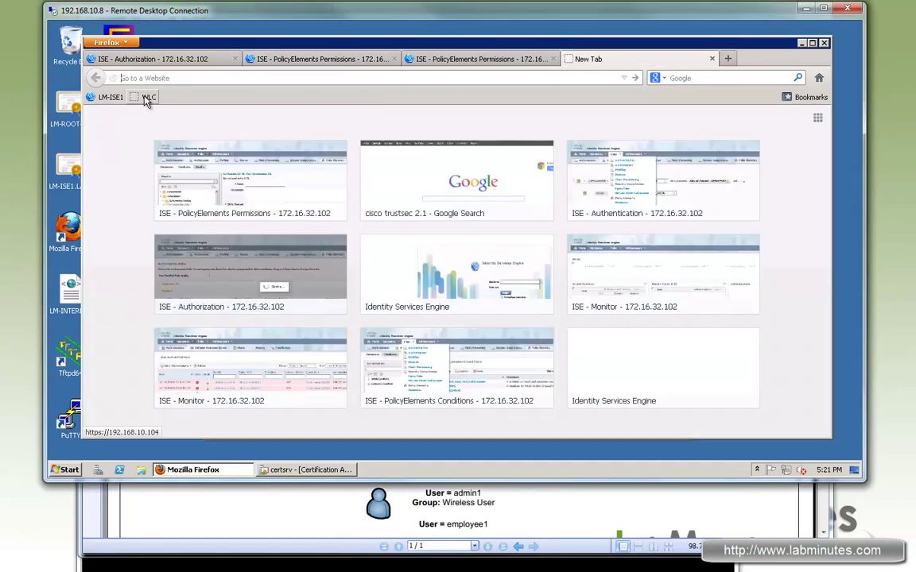
{"action": "left_click", "coordinate": [146, 99]}
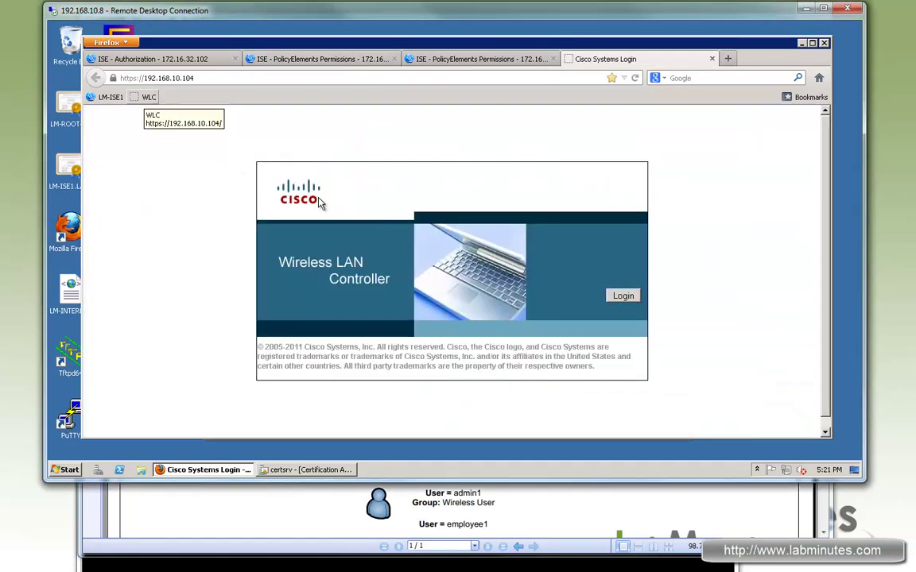
{"action": "left_click", "coordinate": [623, 295]}
{"action": "left_click", "coordinate": [429, 270]}
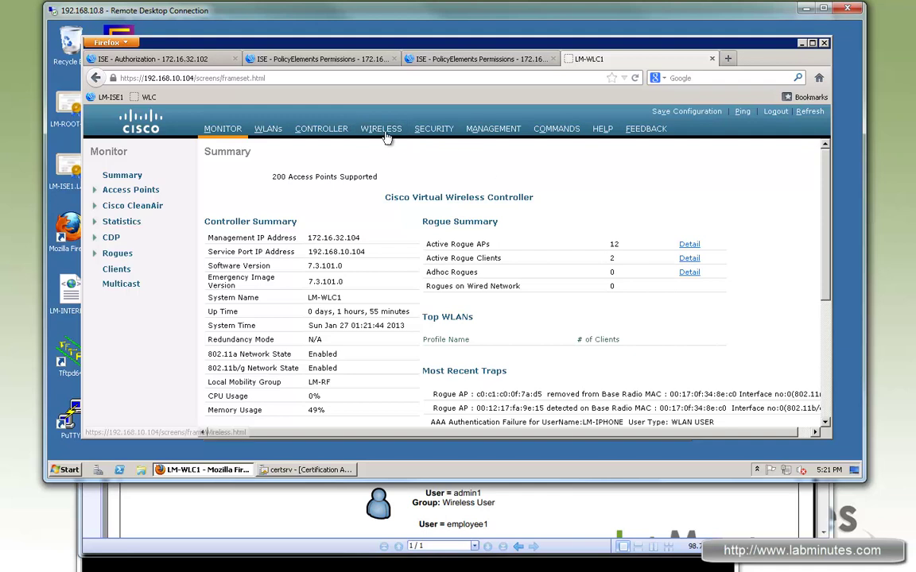
- Open the controller's LM-INTERNET-ONLY access control list under the security settings and review its inbound and outbound rules
{"action": "left_click", "coordinate": [430, 131]}
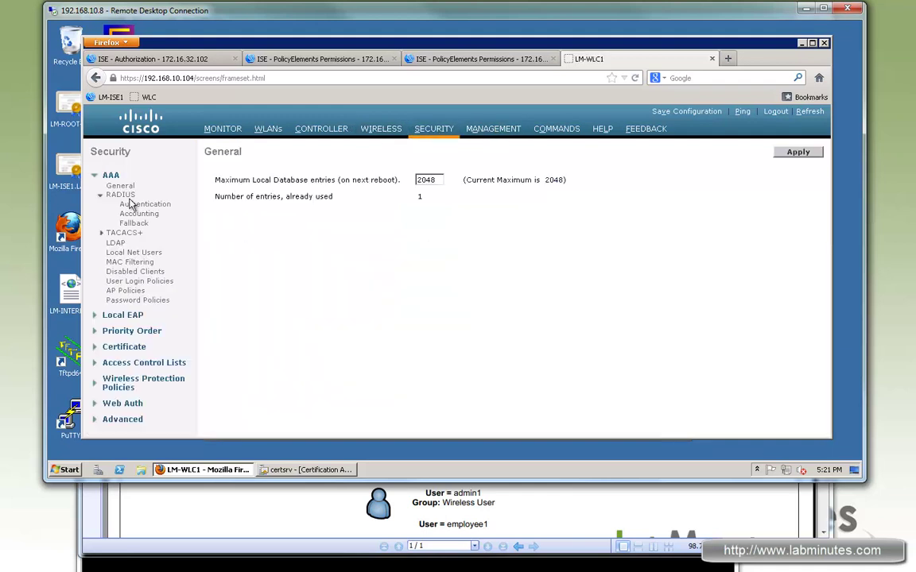
{"action": "left_click", "coordinate": [135, 363]}
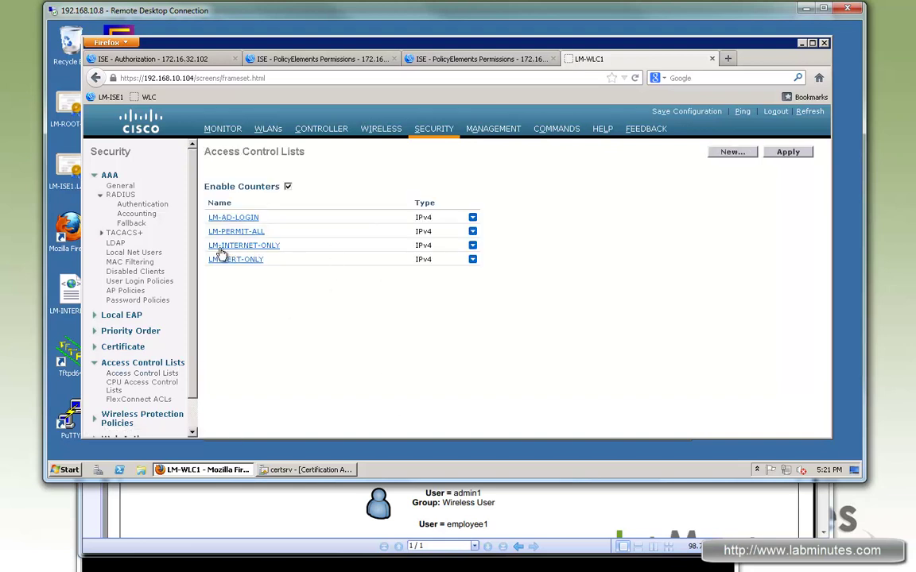
{"action": "left_click", "coordinate": [249, 247]}
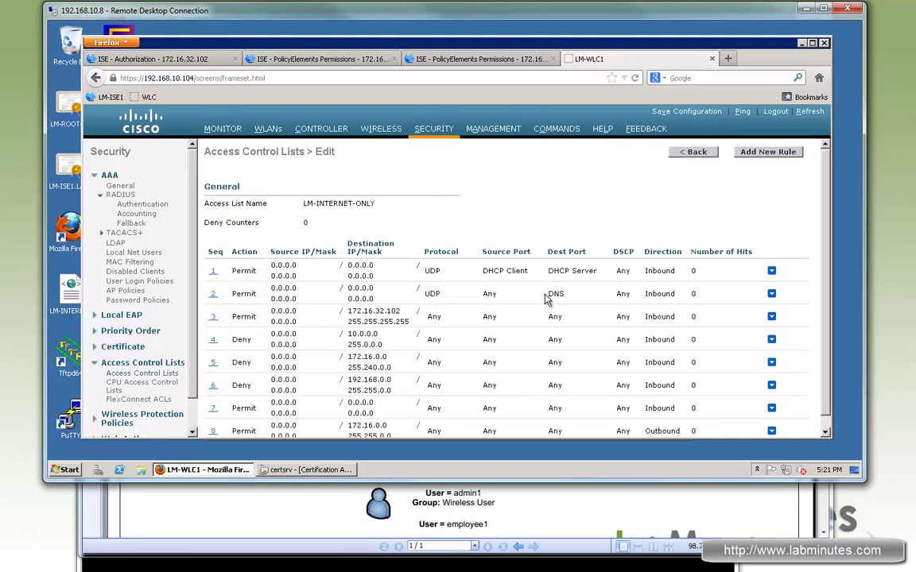
{"action": "scroll", "coordinate": [469, 277], "scroll_direction": "down", "scroll_amount": 1}
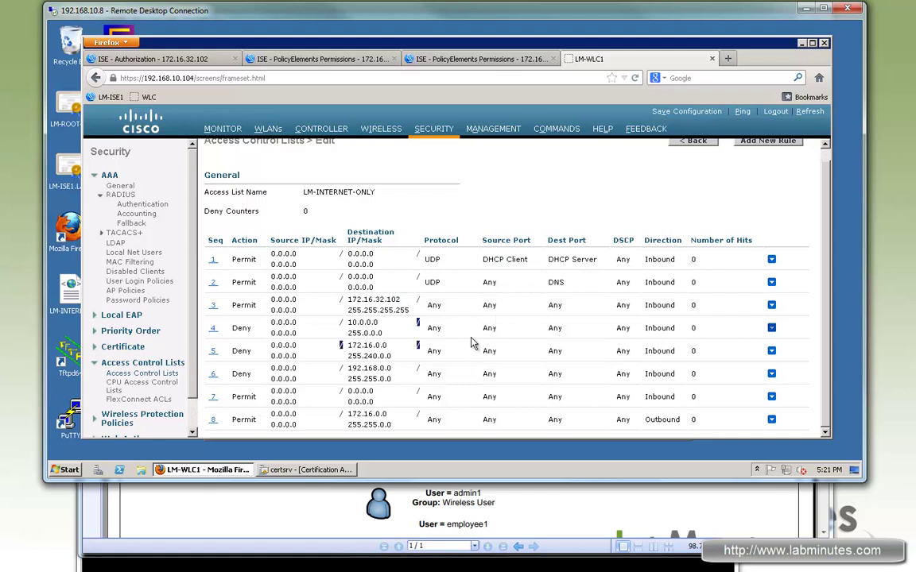
{"action": "double_click", "coordinate": [668, 376]}
{"action": "left_click", "coordinate": [657, 400]}
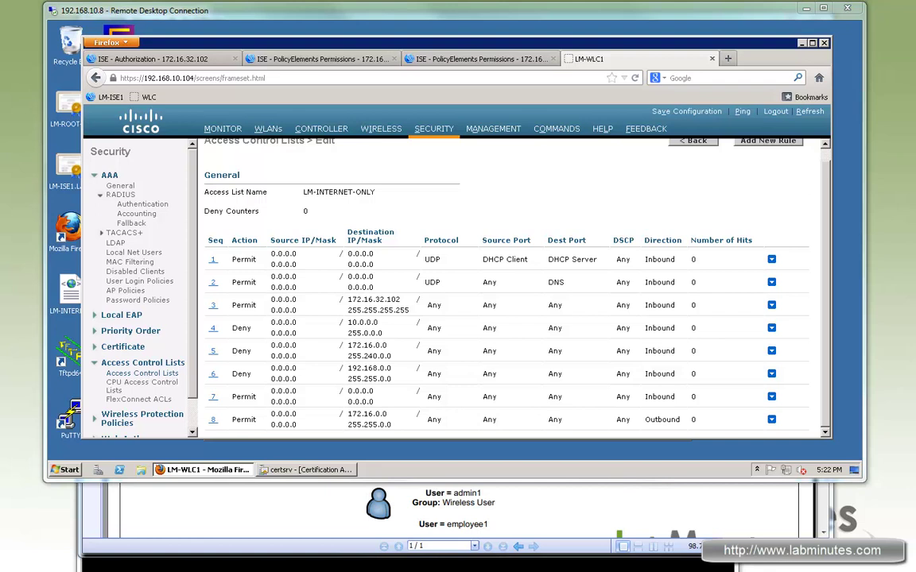
- Back in ISE, create an authorization profile named LM-INTERNET-ONLY that applies the LM-INTERNET-ONLY DACL, and save it
{"action": "left_click", "coordinate": [318, 58]}
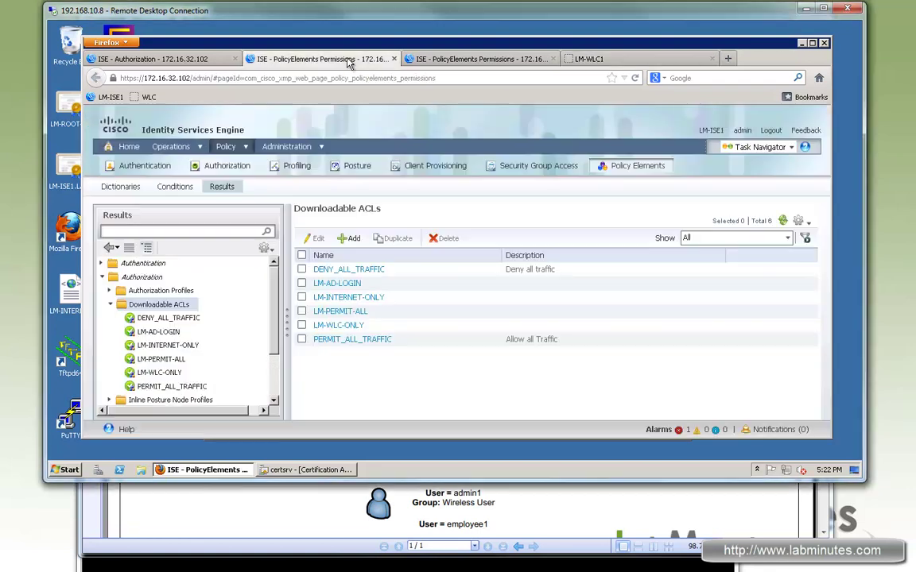
{"action": "left_click", "coordinate": [147, 291]}
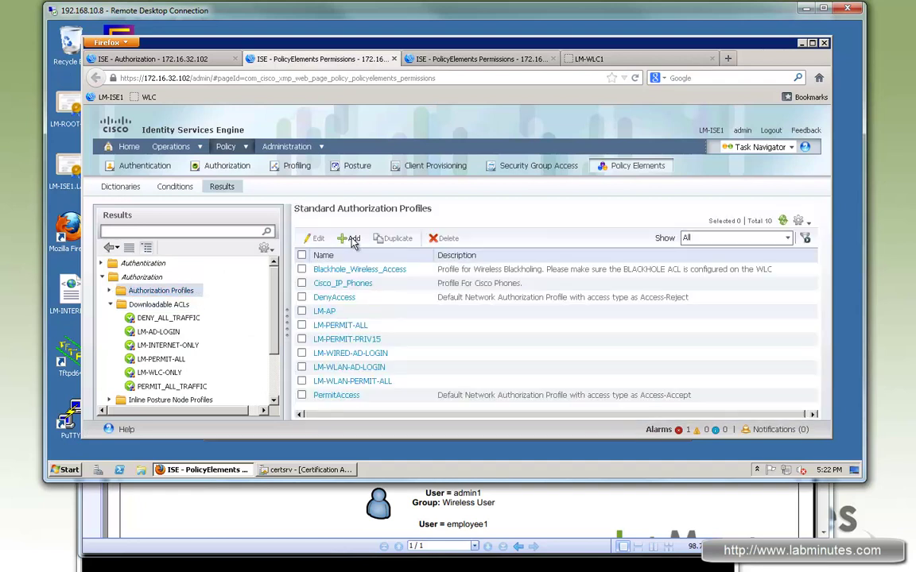
{"action": "left_click", "coordinate": [352, 239]}
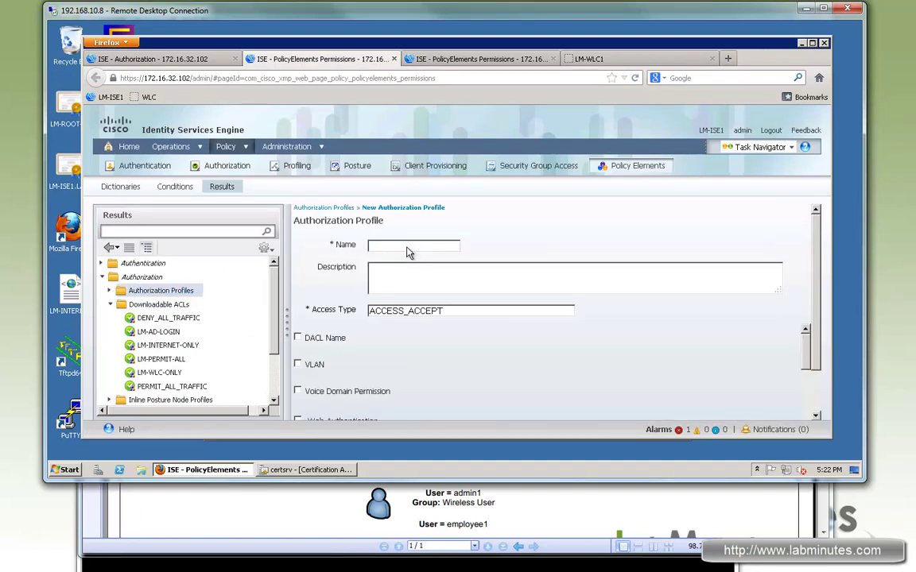
{"action": "type", "text": "LM-INTERNET-ON"}
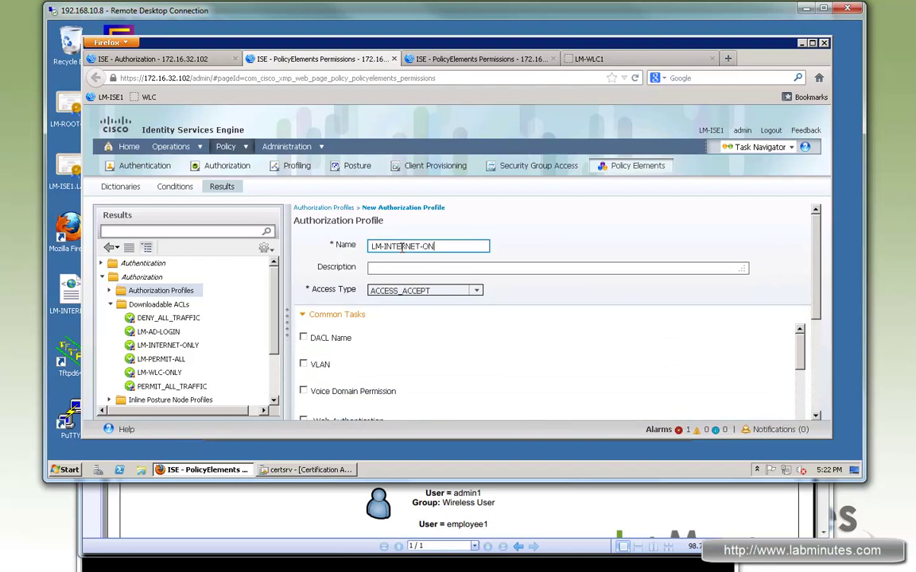
{"action": "left_click", "coordinate": [303, 338]}
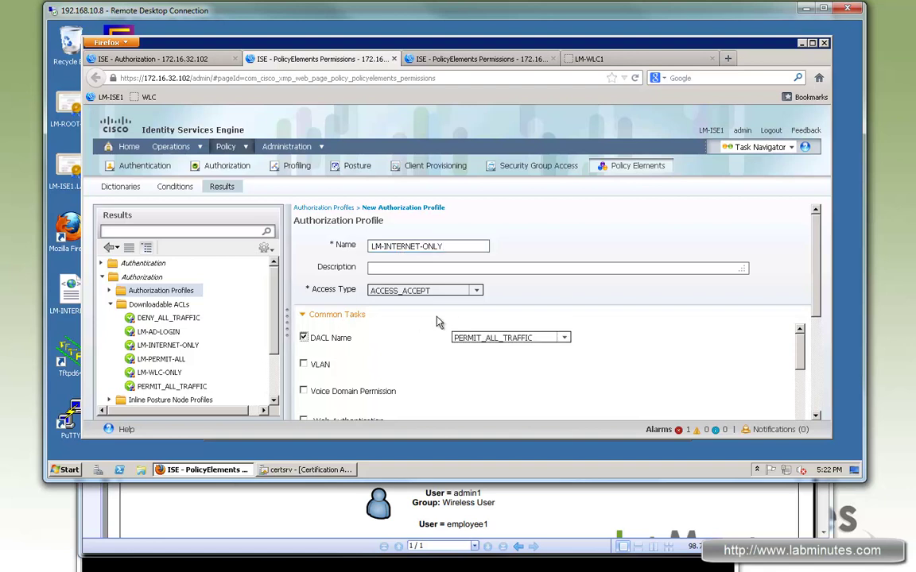
{"action": "left_click", "coordinate": [563, 337]}
{"action": "left_click", "coordinate": [501, 401]}
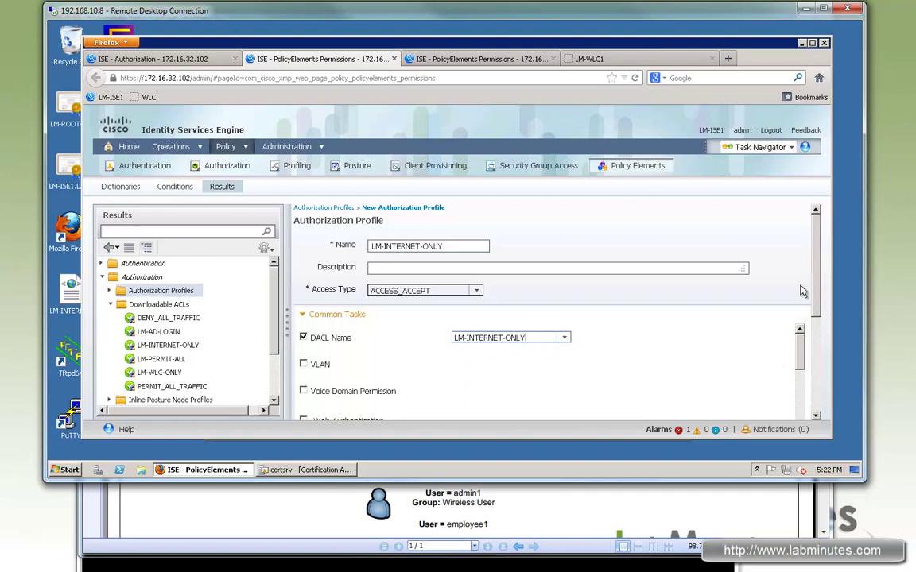
{"action": "scroll", "coordinate": [525, 381], "scroll_direction": "down", "scroll_amount": 3}
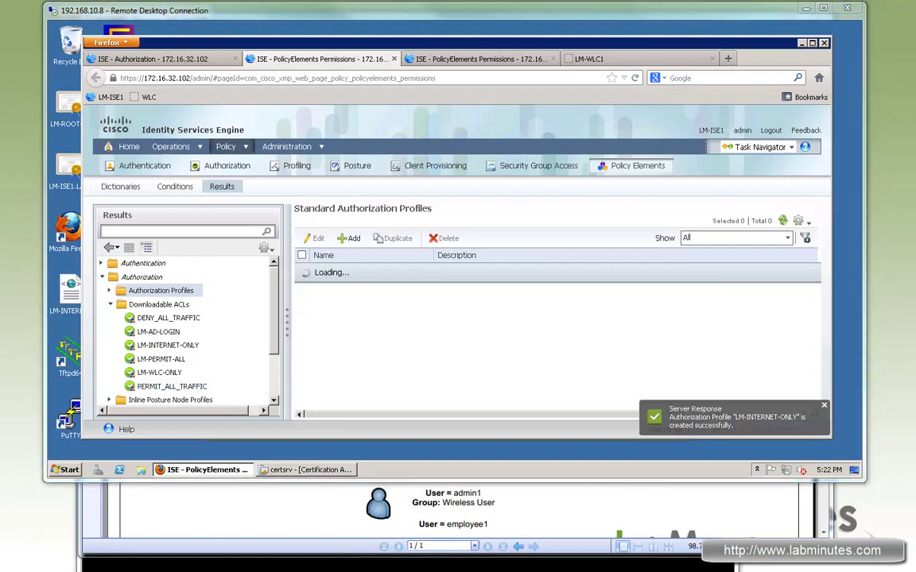
- Add another authorization profile and name it LM-WLAN-INTERNET-ONLY
{"action": "left_click", "coordinate": [352, 238]}
{"action": "type", "text": "LM-WLAN-I"}
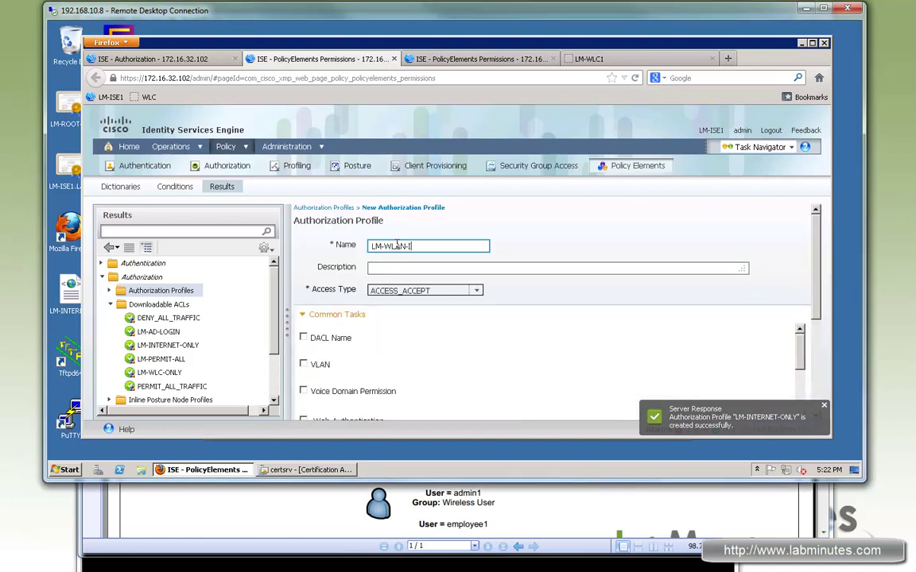
{"action": "type", "text": "NTERNET-ONLY"}
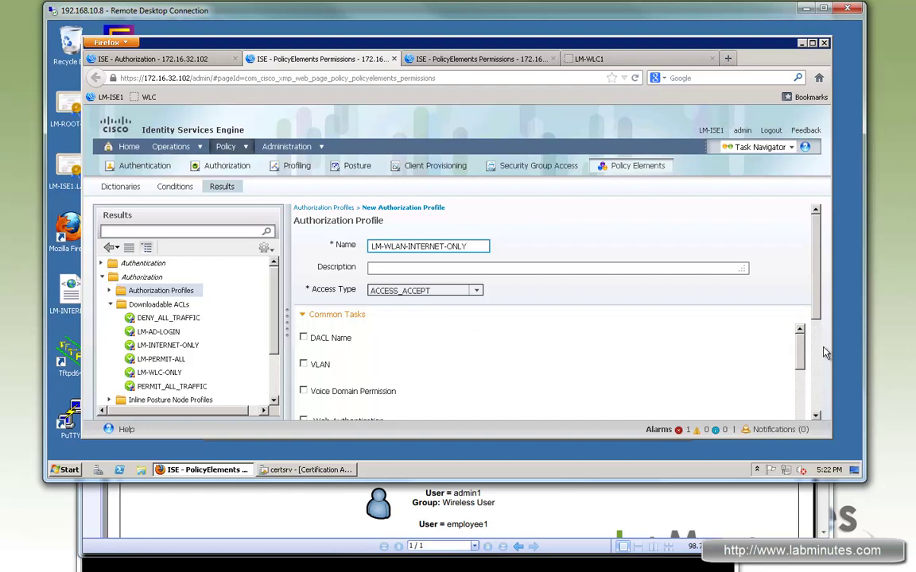
- Enable the Airespace ACL name for the wireless profile, set it to LM-INTERNET-ONLY, and save the profile
{"action": "scroll", "coordinate": [715, 376], "scroll_direction": "down", "scroll_amount": 3}
{"action": "scroll", "coordinate": [363, 266], "scroll_direction": "down", "scroll_amount": 3}
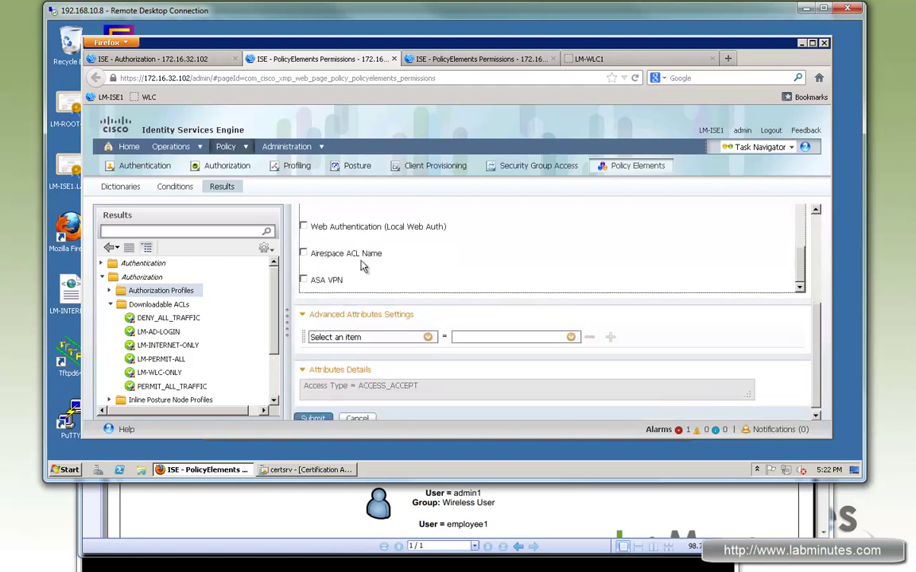
{"action": "left_click", "coordinate": [303, 253]}
{"action": "left_click", "coordinate": [490, 249]}
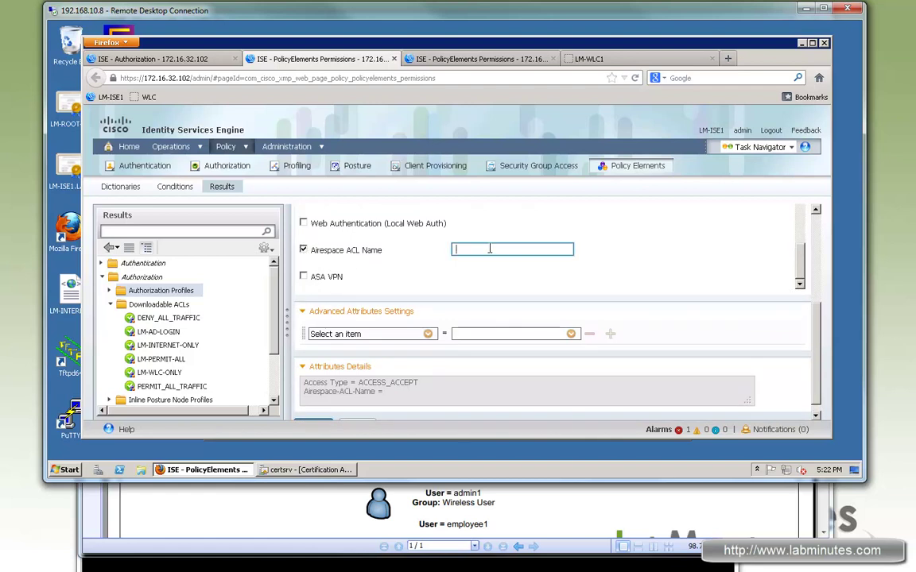
{"action": "type", "text": "LM-INTERNET-ONLY"}
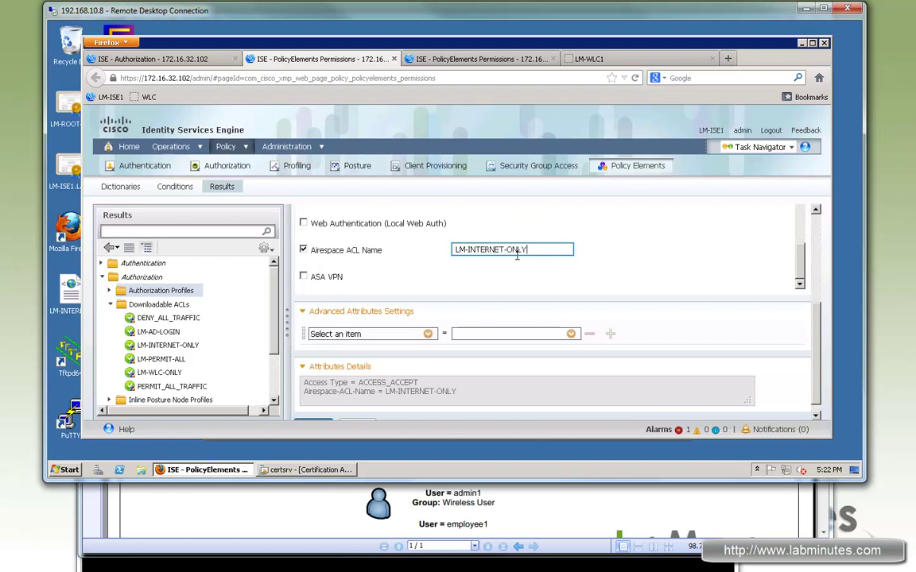
{"action": "key", "text": "ctrl+a"}
{"action": "scroll", "coordinate": [608, 241], "scroll_direction": "down", "scroll_amount": 2}
{"action": "key", "text": "Return"}
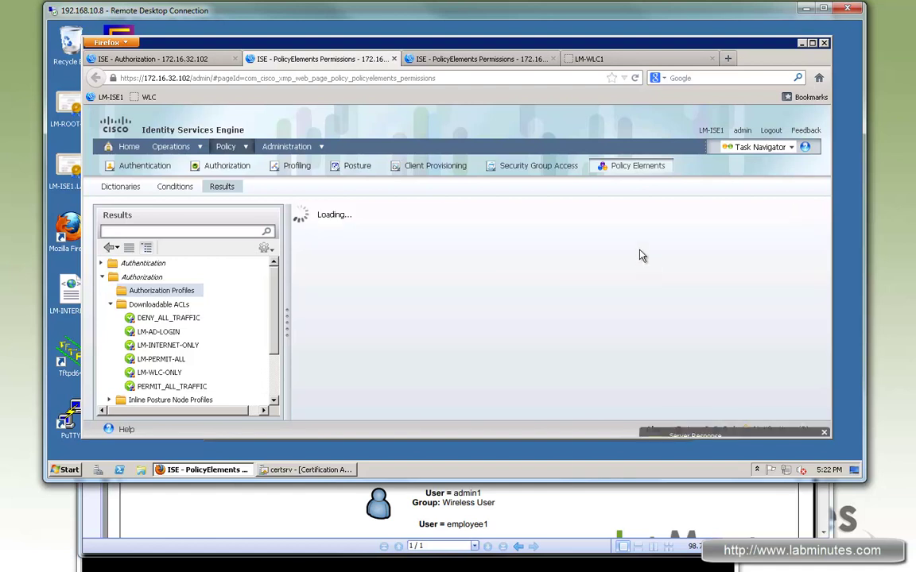
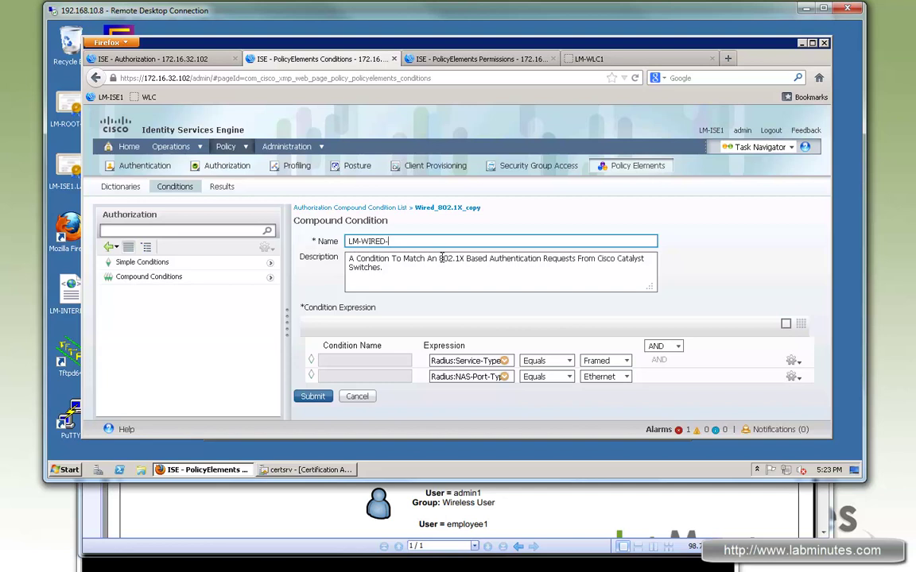
- Add a row to the LM-WIRED-USER-MACHINE compound condition requiring Network Access EapTunnel to equal EAP-FAST
{"action": "left_click", "coordinate": [792, 378]}
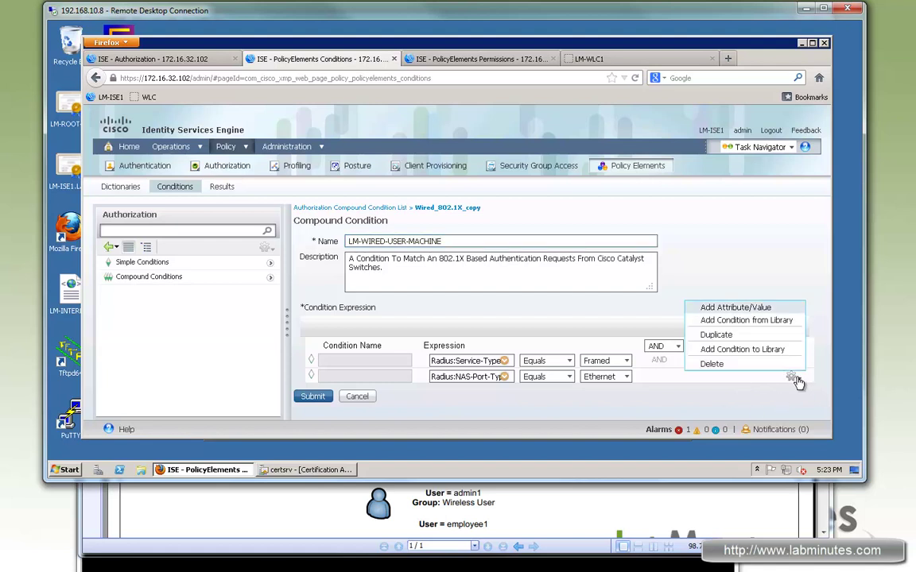
{"action": "left_click", "coordinate": [735, 308]}
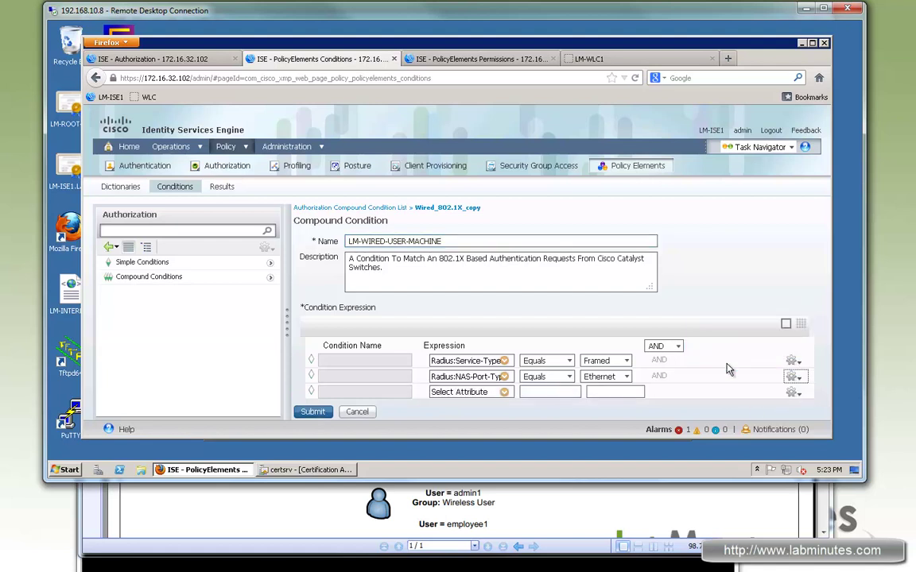
{"action": "left_click", "coordinate": [504, 393]}
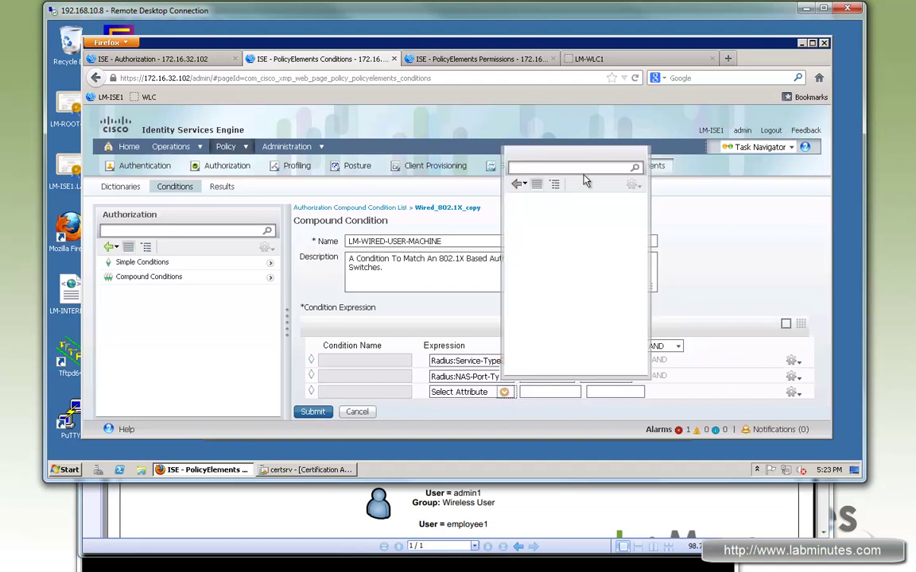
{"action": "scroll", "coordinate": [632, 357], "scroll_direction": "down", "scroll_amount": 2}
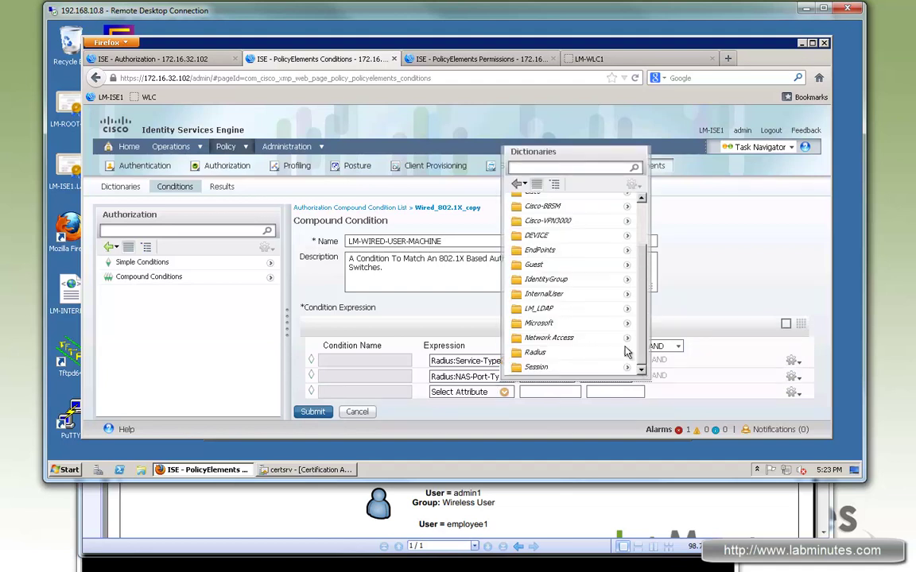
{"action": "left_click", "coordinate": [627, 342]}
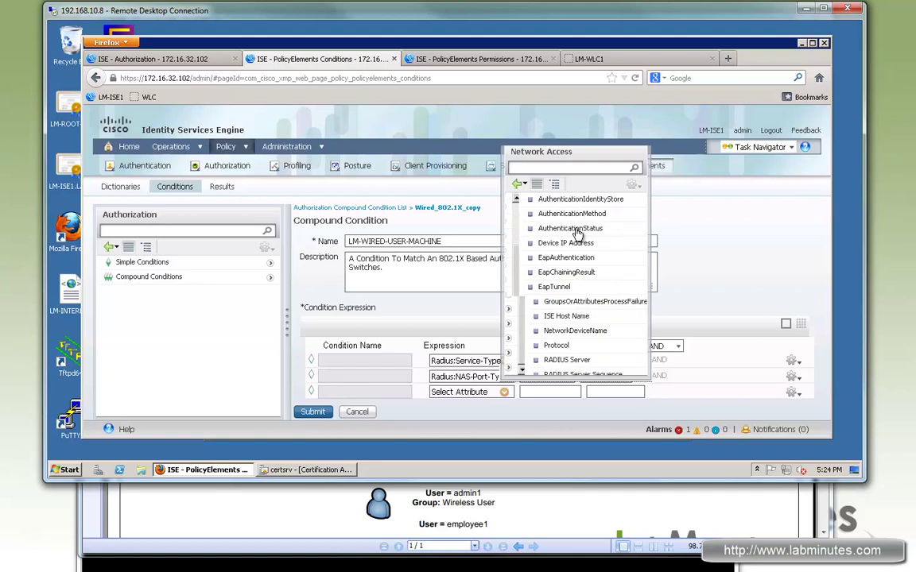
{"action": "left_click", "coordinate": [544, 287]}
{"action": "left_click", "coordinate": [606, 392]}
{"action": "left_click", "coordinate": [601, 405]}
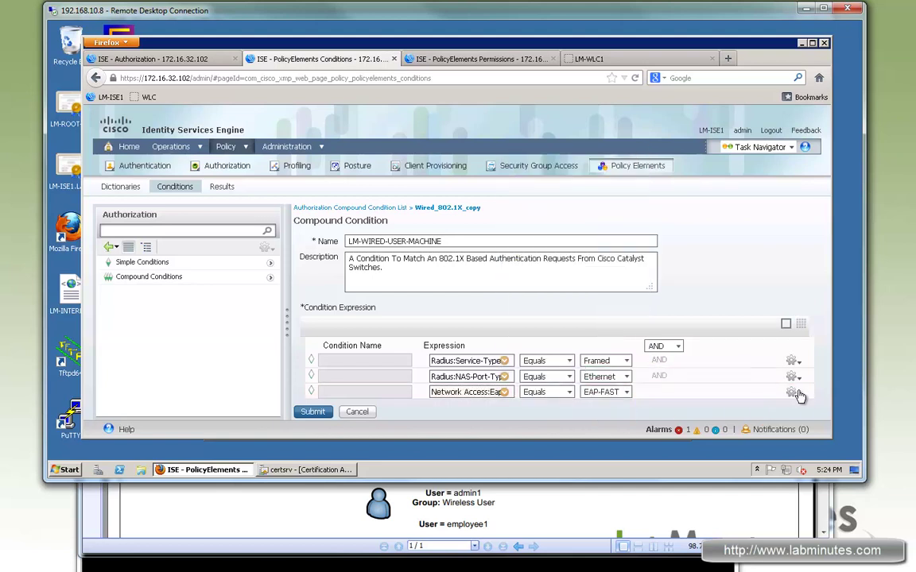
- Add a fourth row to the compound condition requiring Network Access AuthenticationMethod to equal MSCHAPV2
{"action": "left_click", "coordinate": [792, 392]}
{"action": "left_click", "coordinate": [722, 325]}
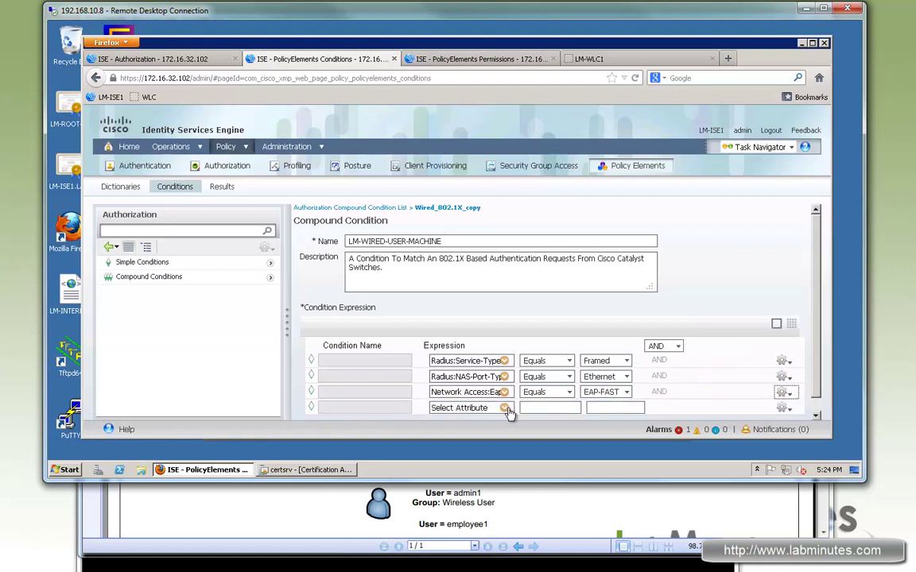
{"action": "left_click", "coordinate": [512, 408]}
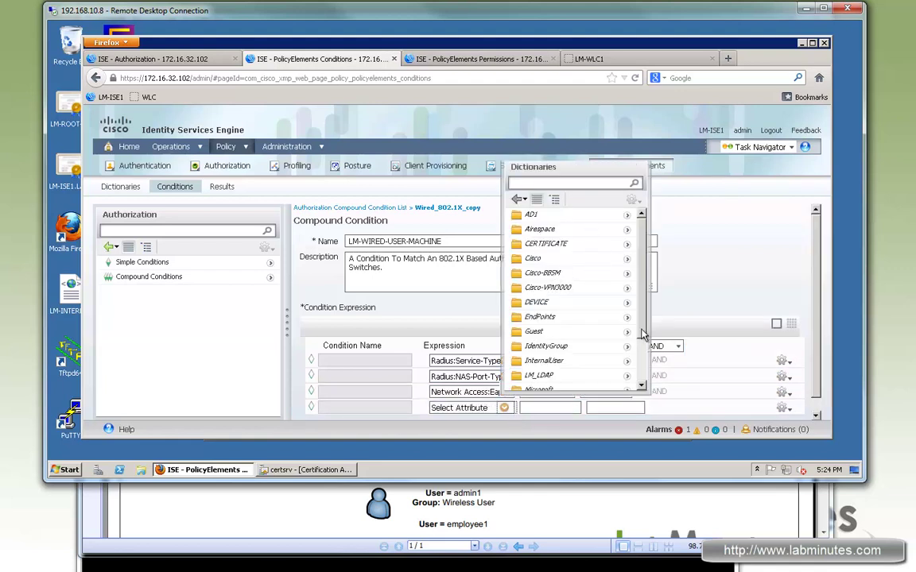
{"action": "scroll", "coordinate": [634, 365], "scroll_direction": "down", "scroll_amount": 2}
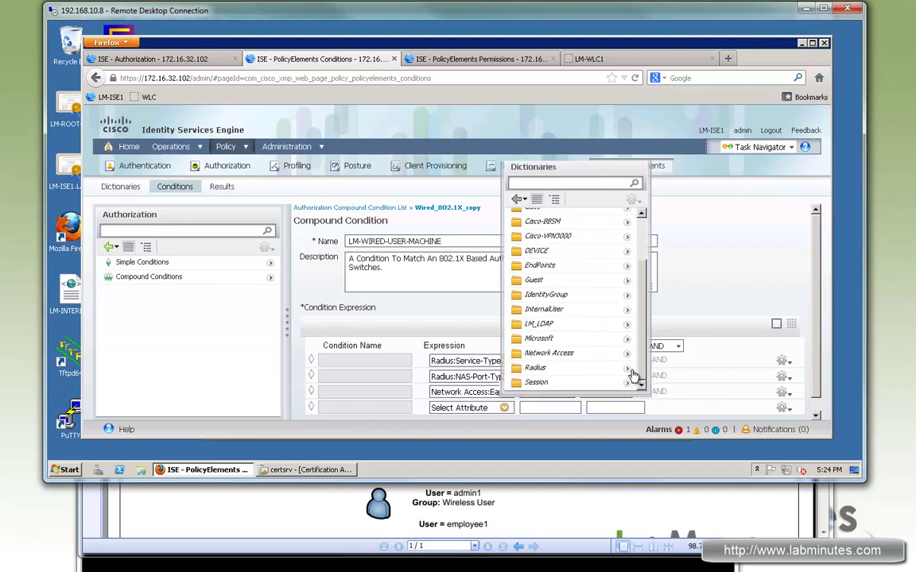
{"action": "left_click", "coordinate": [628, 356]}
{"action": "left_click", "coordinate": [558, 229]}
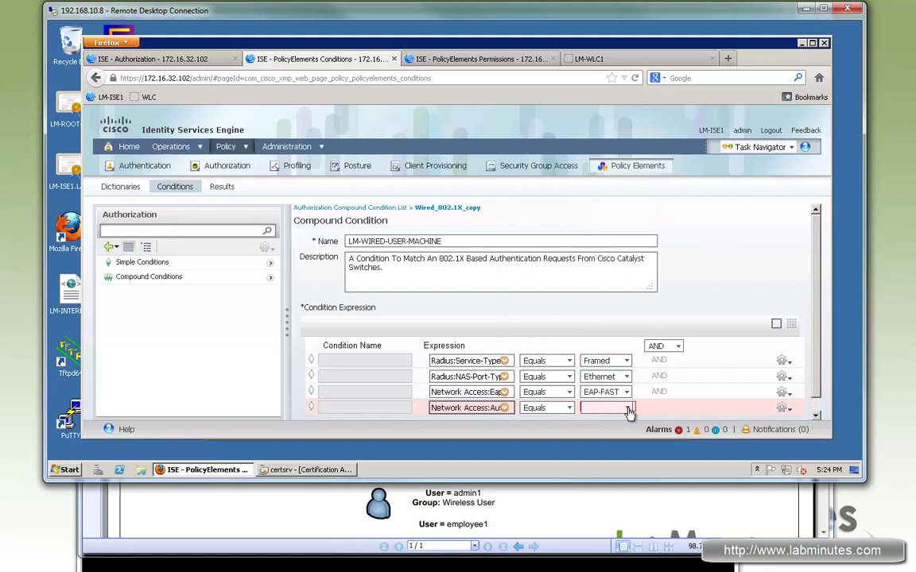
{"action": "left_click", "coordinate": [628, 409]}
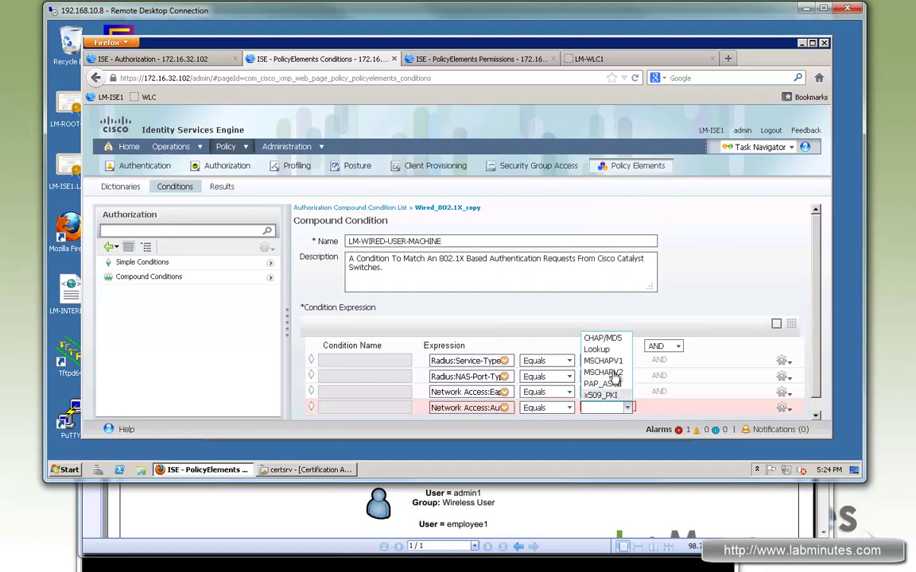
{"action": "left_click", "coordinate": [603, 372]}
{"action": "scroll", "coordinate": [817, 412], "scroll_direction": "down", "scroll_amount": 1}
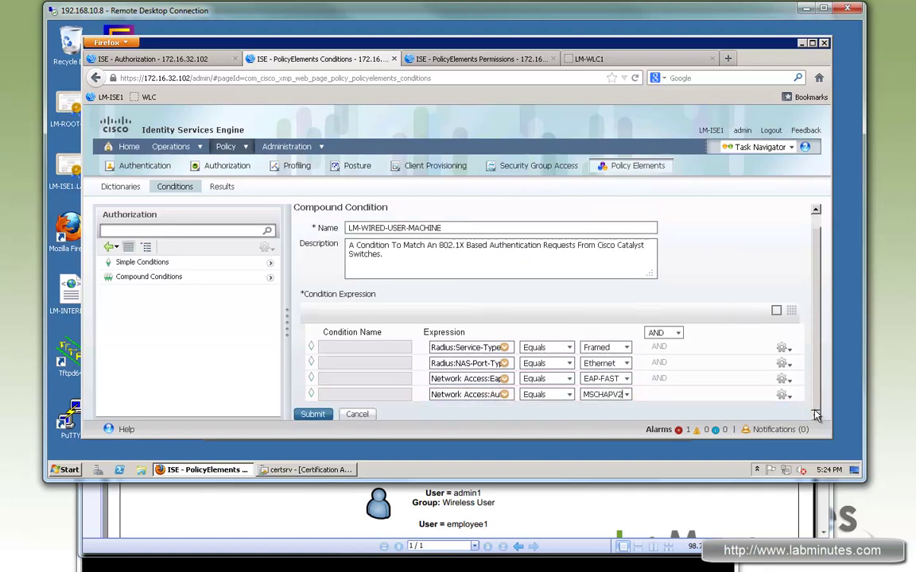
- Add a fifth row requiring Network Access EapChainingResult to equal User and machine both succeeded, and save the LM-WIRED-USER-MACHINE condition
{"action": "left_click", "coordinate": [782, 396]}
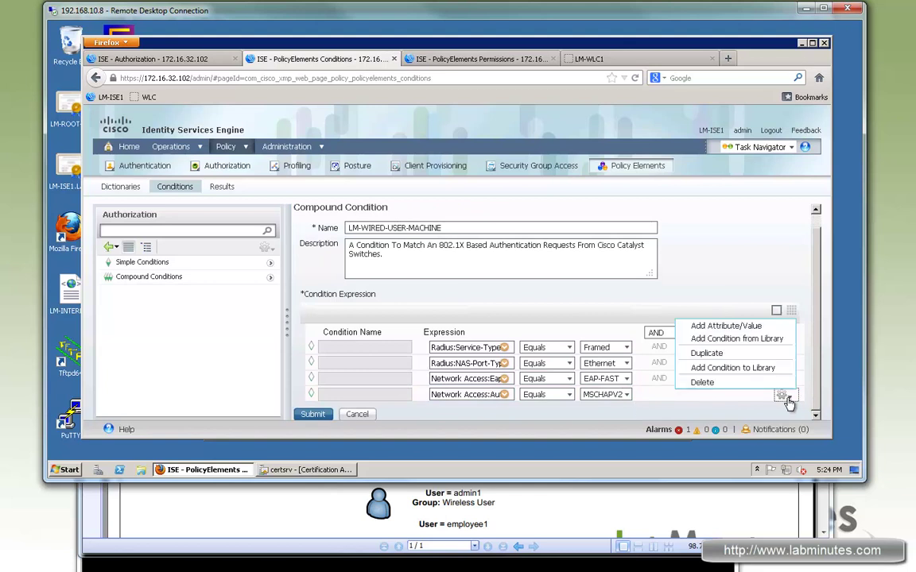
{"action": "left_click", "coordinate": [718, 326]}
{"action": "left_click", "coordinate": [503, 412]}
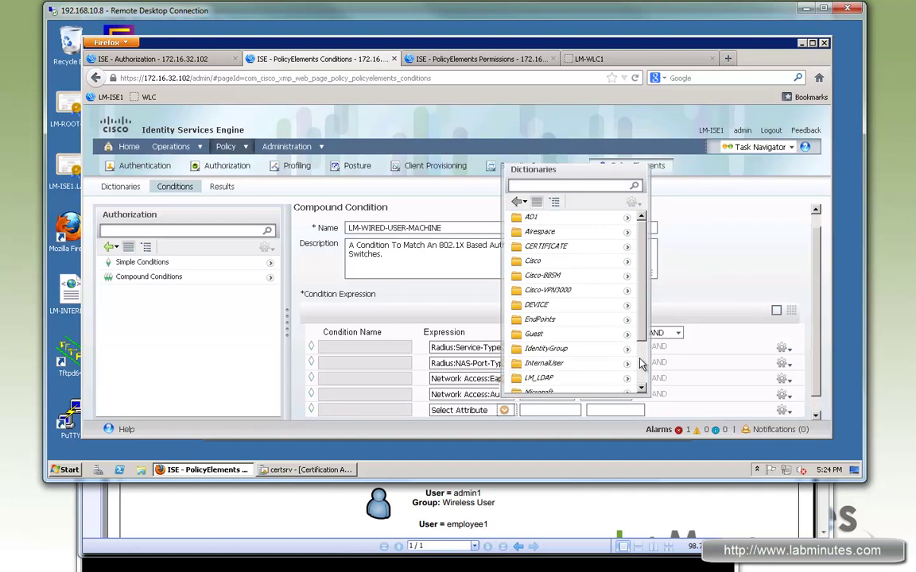
{"action": "scroll", "coordinate": [642, 363], "scroll_direction": "down", "scroll_amount": 1}
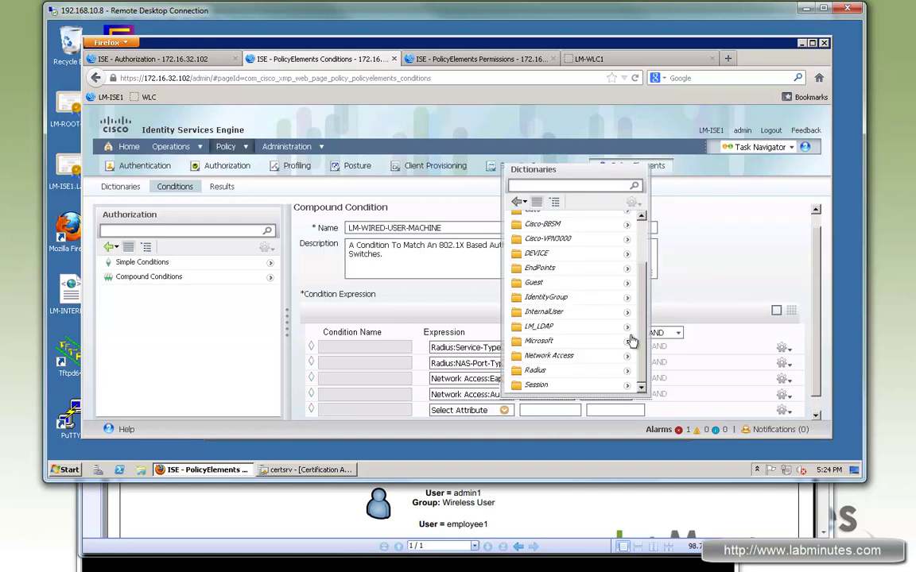
{"action": "left_click", "coordinate": [627, 355]}
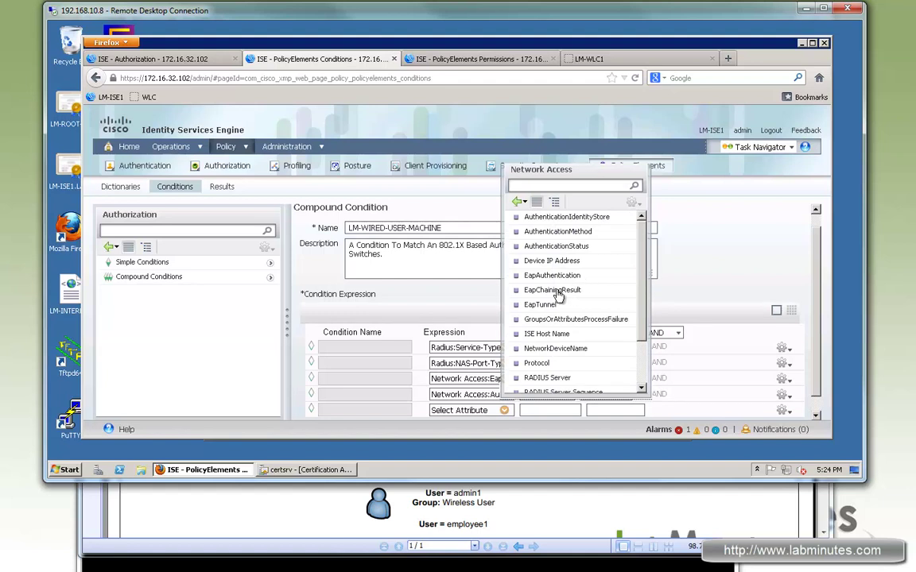
{"action": "left_click", "coordinate": [541, 290]}
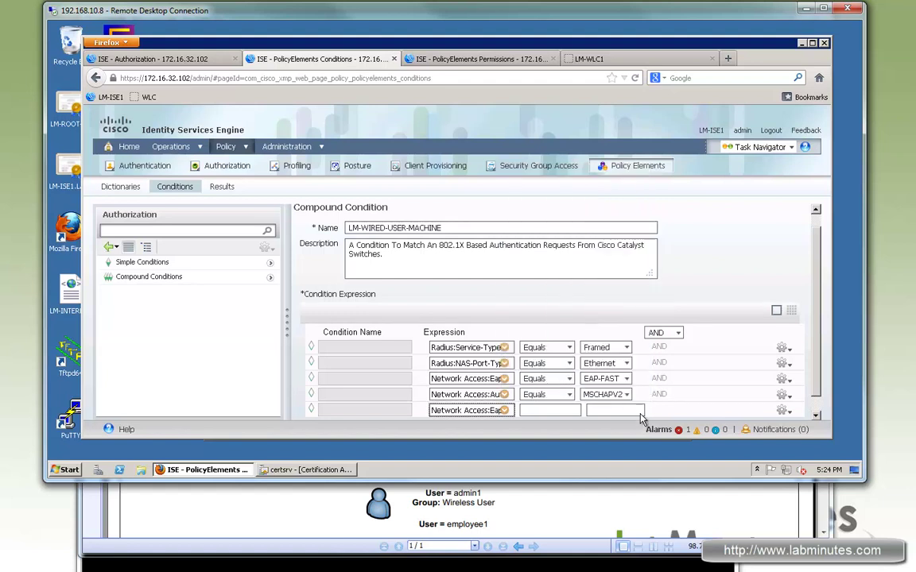
{"action": "left_click", "coordinate": [627, 411]}
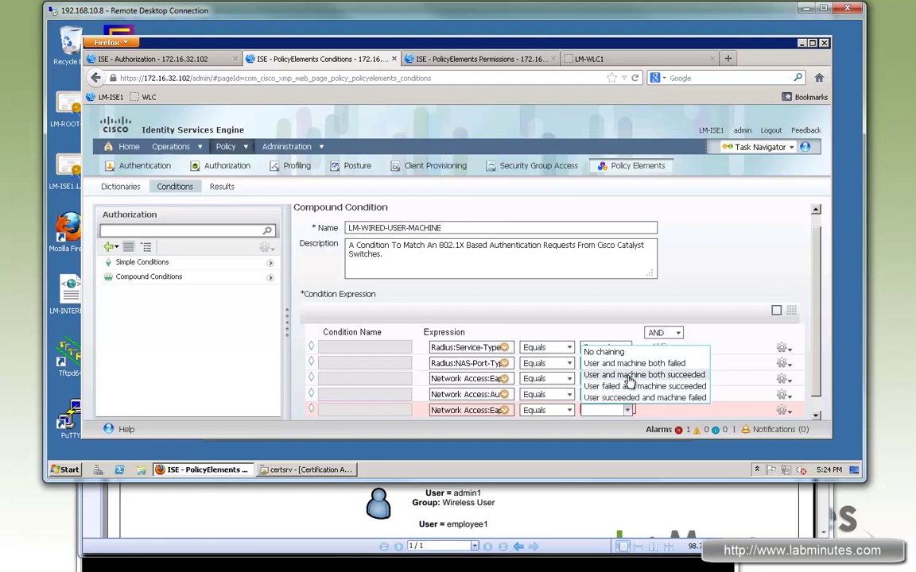
{"action": "left_click", "coordinate": [713, 280]}
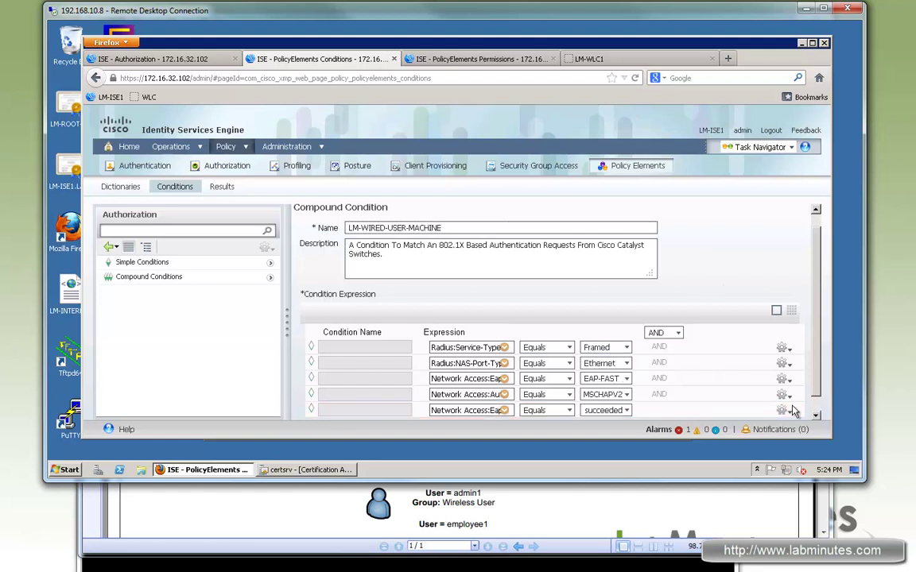
{"action": "scroll", "coordinate": [793, 410], "scroll_direction": "down", "scroll_amount": 1}
{"action": "left_click", "coordinate": [313, 415]}
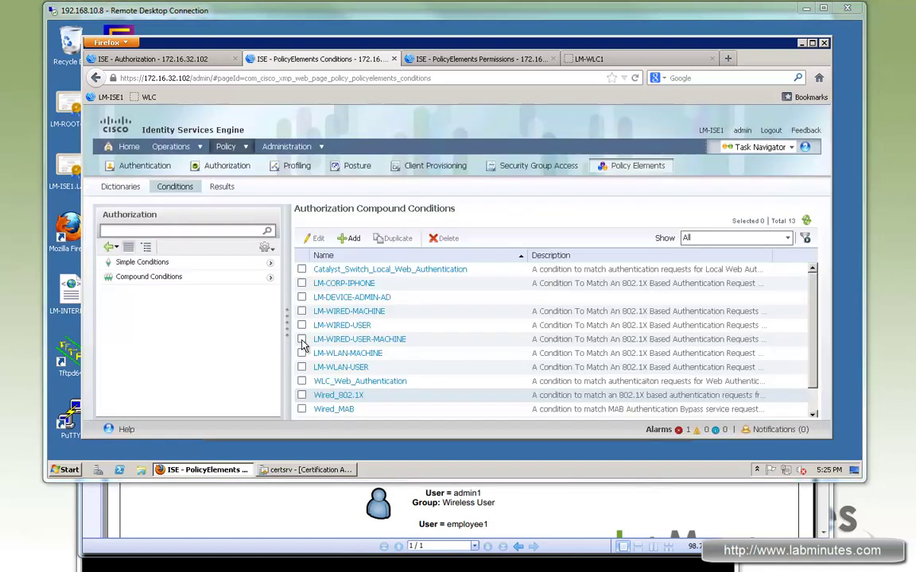
- Duplicate the LM-WIRED-USER-MACHINE compound condition and name the copy LM-WIRED-USER-ONLY
{"action": "left_click", "coordinate": [302, 341]}
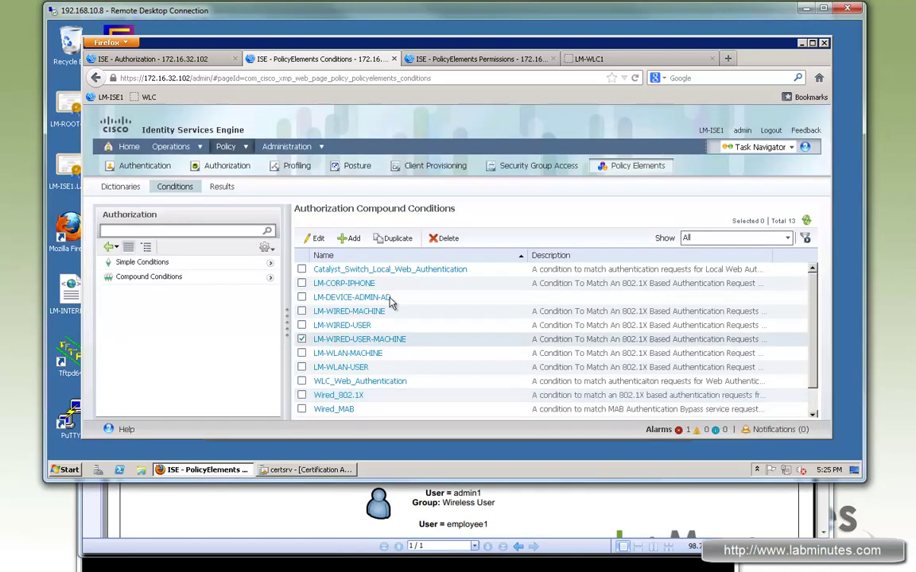
{"action": "left_click", "coordinate": [394, 238]}
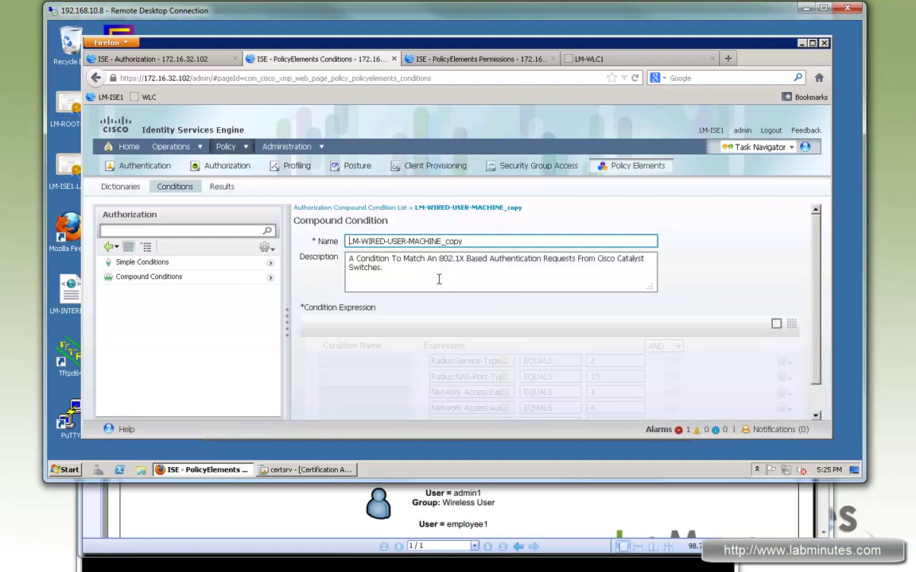
{"action": "left_click_drag", "start_coordinate": [408, 241], "coordinate": [502, 245]}
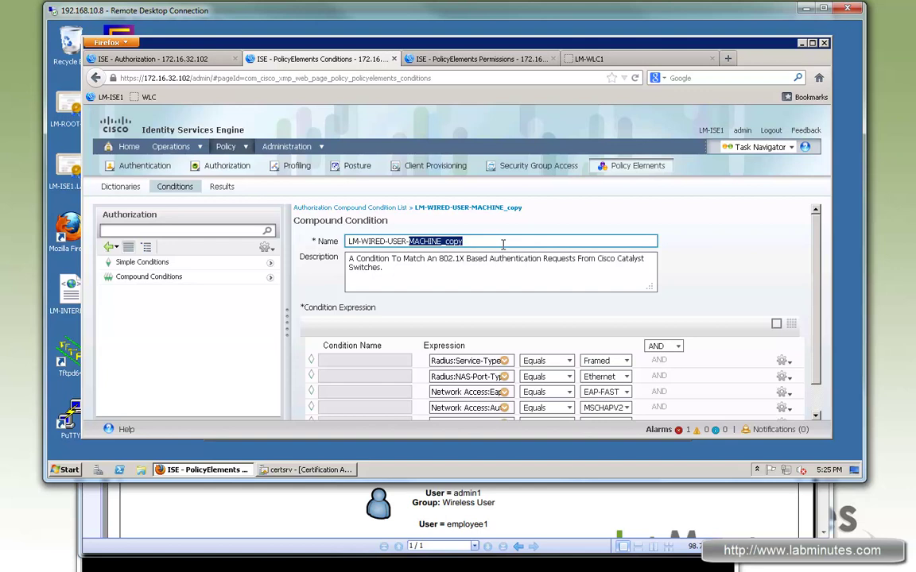
{"action": "type", "text": "ONLY"}
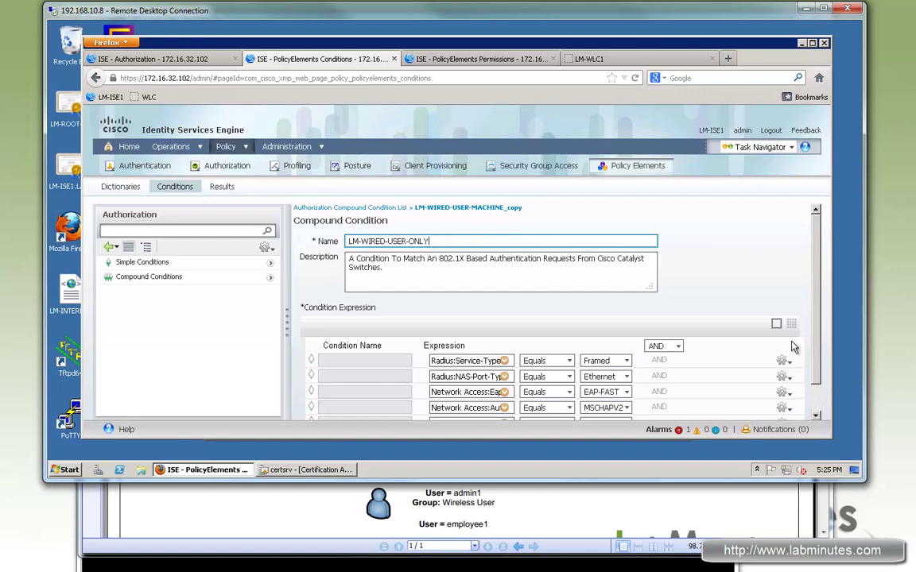
- Set the EapChainingResult value in LM-WIRED-USER-ONLY to User succeeded and machine failed, and save the condition
{"action": "scroll", "coordinate": [821, 404], "scroll_direction": "down", "scroll_amount": 1}
{"action": "left_click", "coordinate": [616, 394]}
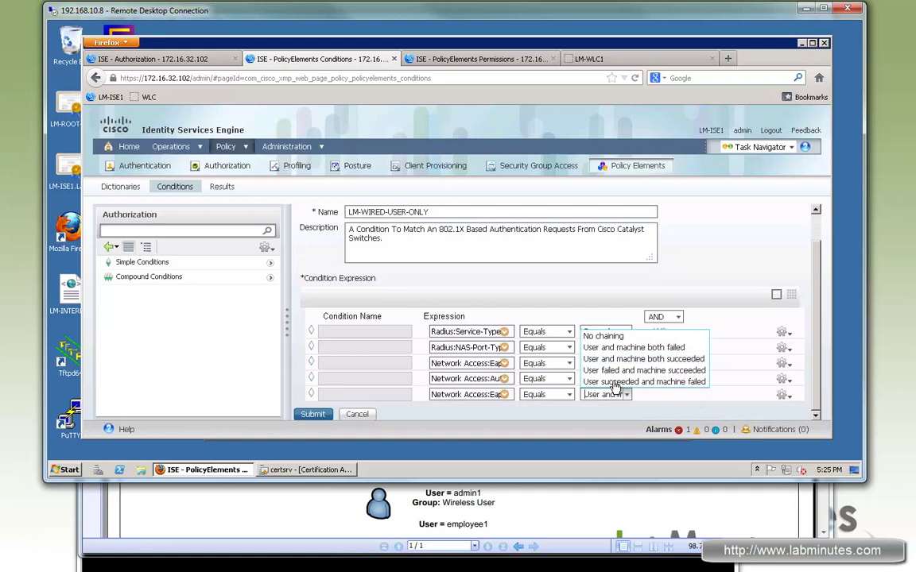
{"action": "left_click", "coordinate": [645, 383]}
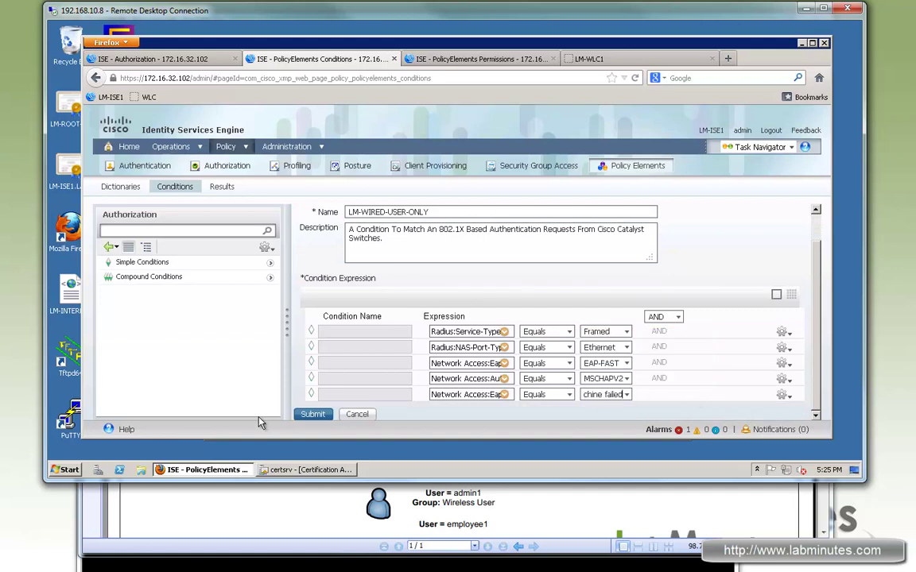
{"action": "left_click", "coordinate": [312, 415]}
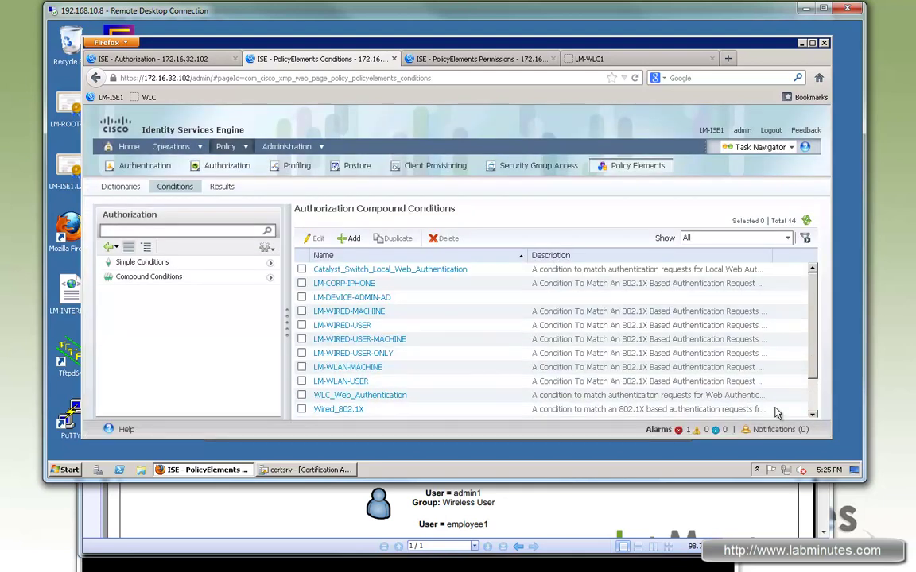
- Duplicate the Wireless_802.1X compound condition
{"action": "scroll", "coordinate": [776, 406], "scroll_direction": "down", "scroll_amount": 1}
{"action": "left_click", "coordinate": [301, 399]}
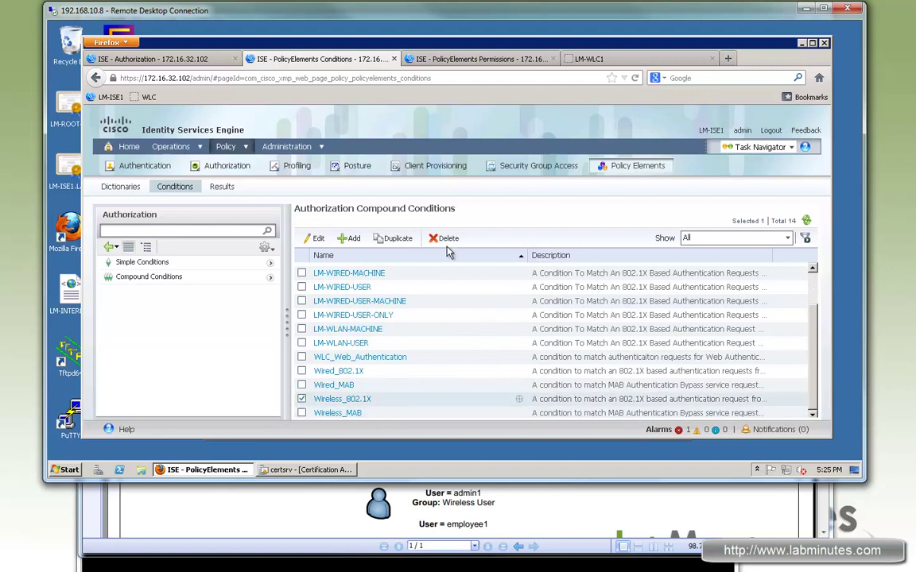
{"action": "left_click", "coordinate": [395, 240]}
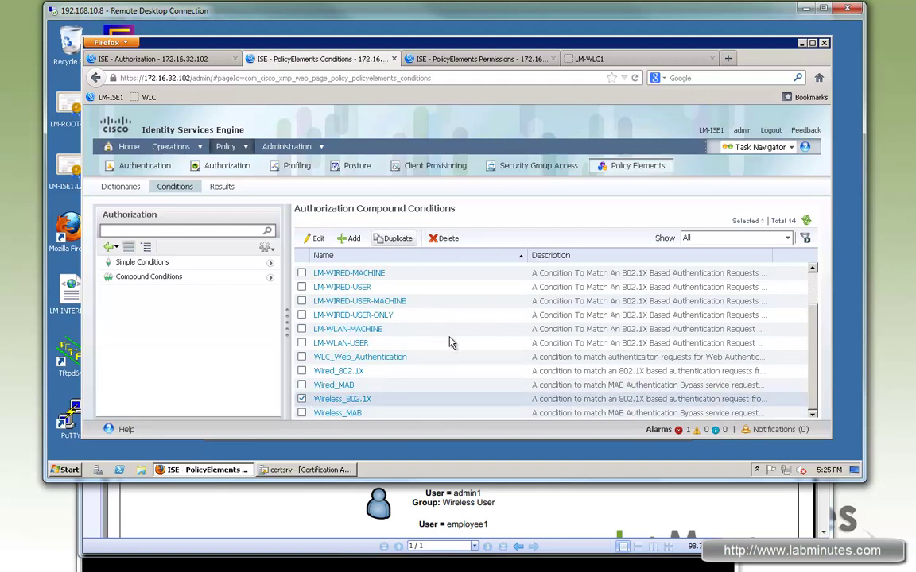
- Add a third row to the copied wireless condition requiring Network Access EapTunnel to equal EAP-FAST
{"action": "left_click", "coordinate": [794, 378]}
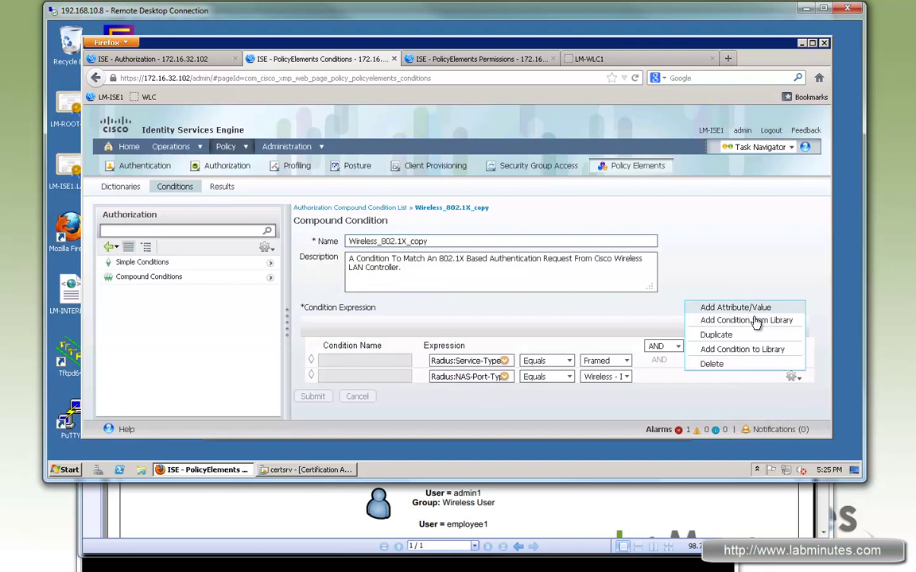
{"action": "left_click", "coordinate": [719, 305]}
{"action": "left_click", "coordinate": [504, 393]}
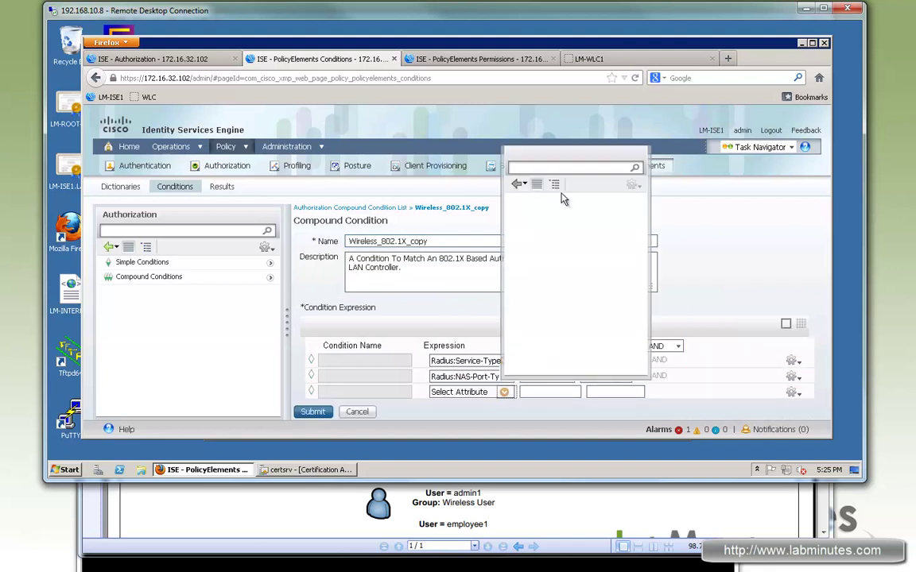
{"action": "scroll", "coordinate": [636, 358], "scroll_direction": "down", "scroll_amount": 2}
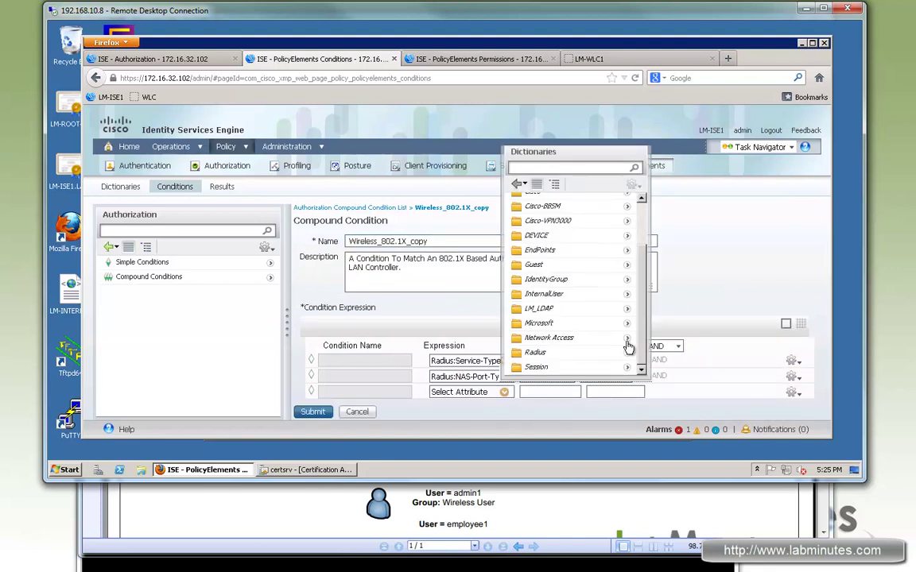
{"action": "left_click", "coordinate": [569, 309]}
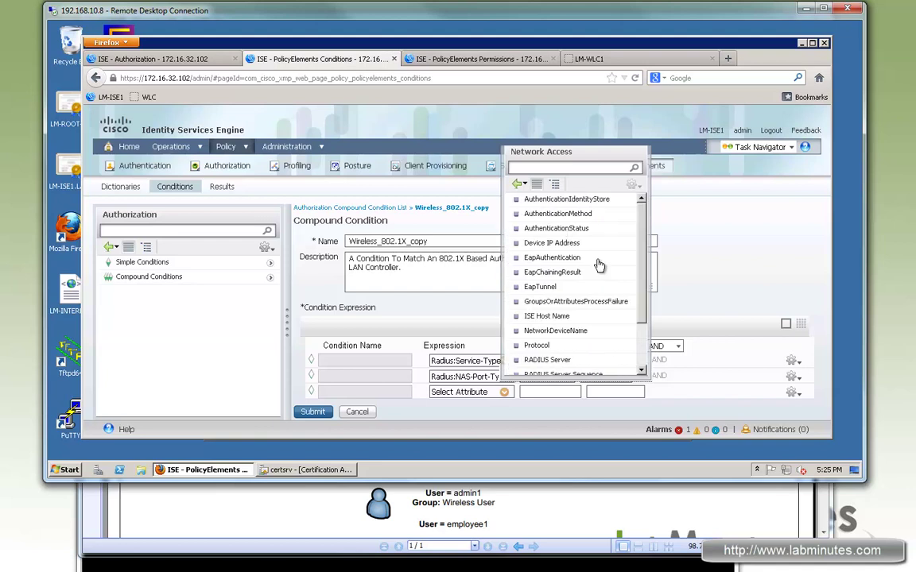
{"action": "left_click", "coordinate": [540, 286]}
{"action": "left_click", "coordinate": [626, 392]}
{"action": "left_click", "coordinate": [597, 406]}
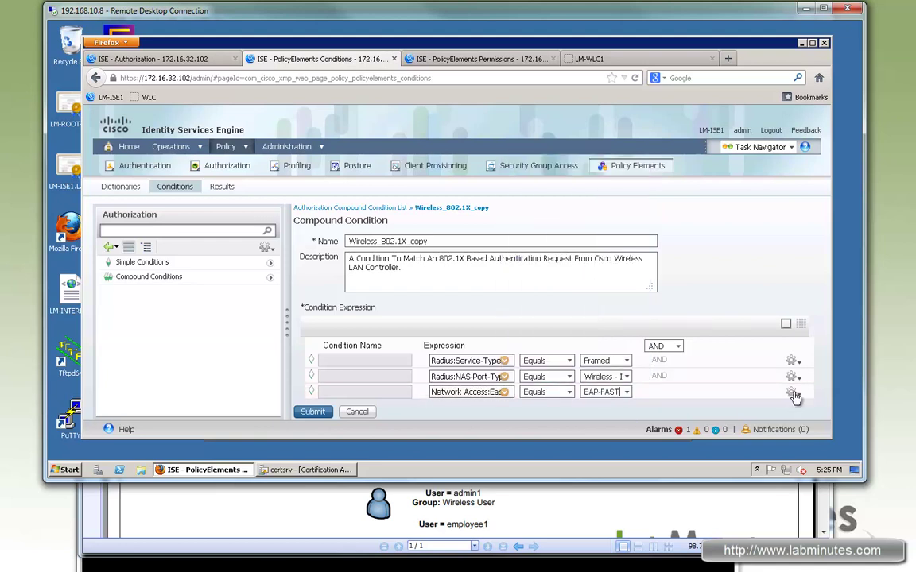
- Add a fourth row to the copied wireless condition requiring Network Access AuthenticationMethod to equal MSCHAPV2
{"action": "left_click", "coordinate": [793, 394]}
{"action": "left_click", "coordinate": [725, 321]}
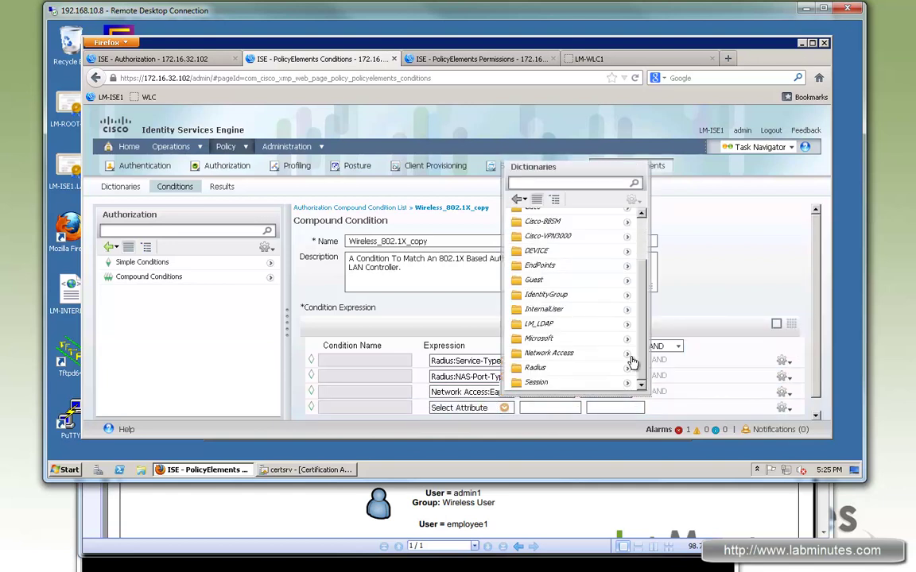
{"action": "left_click", "coordinate": [628, 355]}
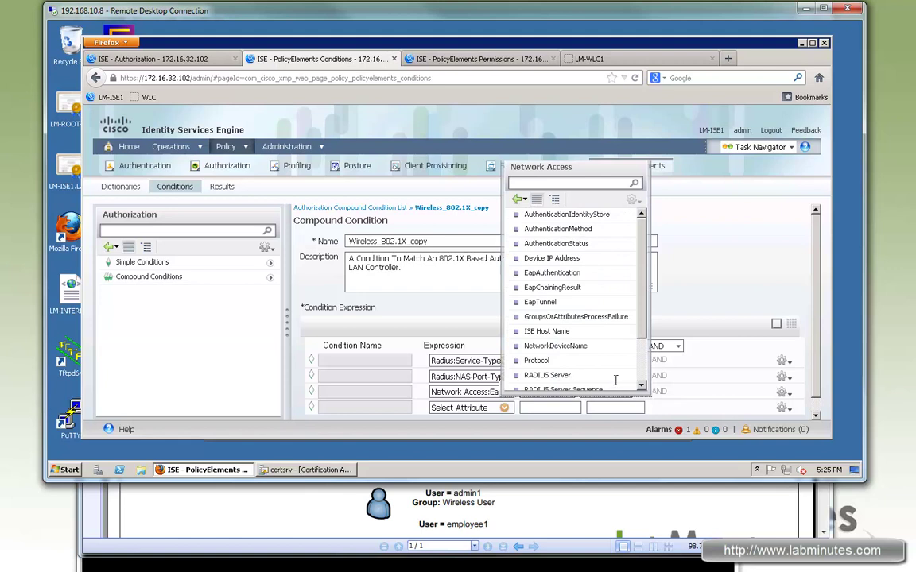
{"action": "left_click", "coordinate": [557, 229]}
{"action": "left_click", "coordinate": [608, 407]}
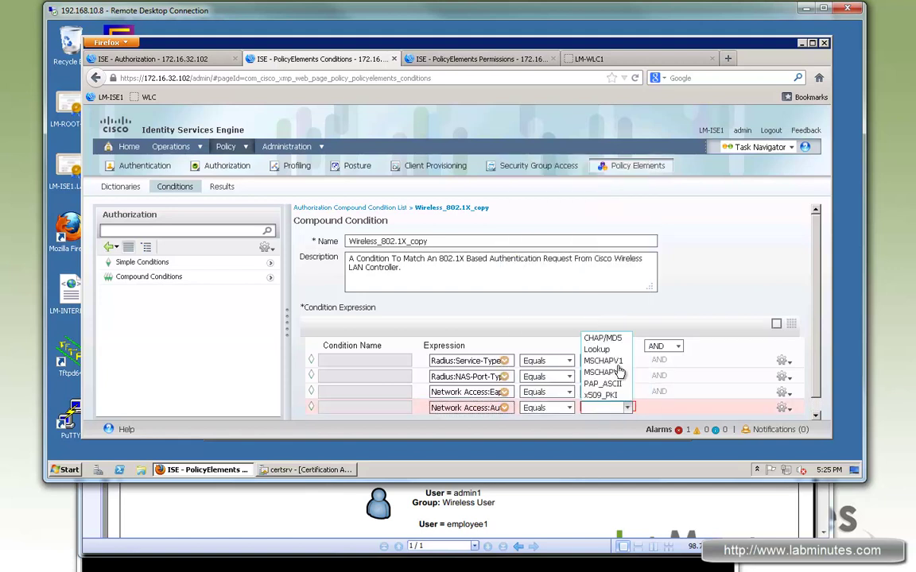
{"action": "left_click", "coordinate": [619, 372]}
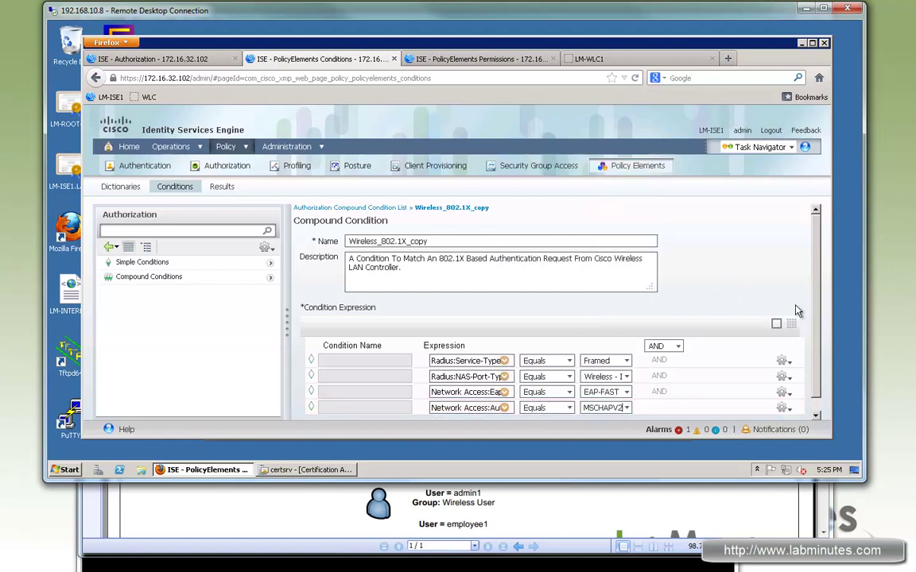
- Add a fifth row to the copied wireless condition requiring Network Access EapChainingResult to equal User and machine both succeeded
{"action": "scroll", "coordinate": [793, 413], "scroll_direction": "down", "scroll_amount": 1}
{"action": "left_click", "coordinate": [784, 396]}
{"action": "left_click", "coordinate": [700, 326]}
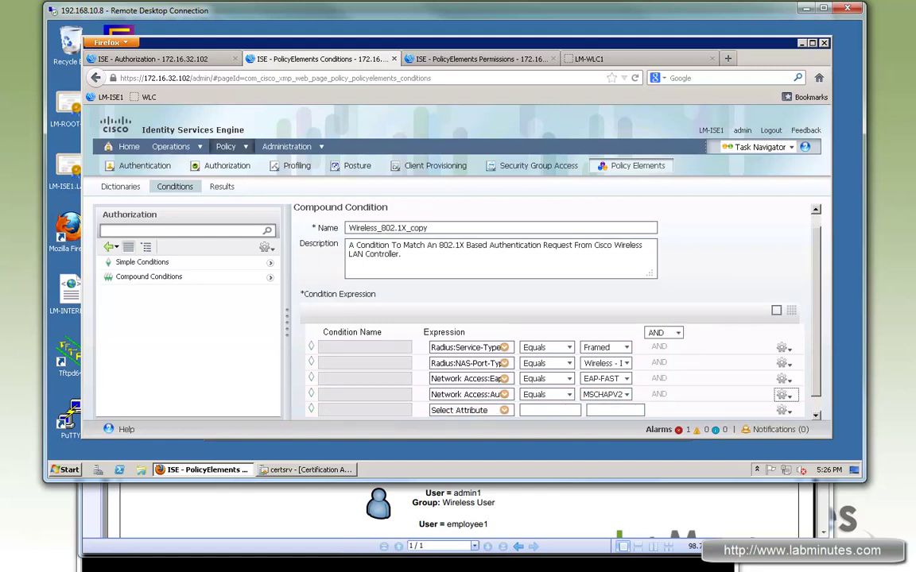
{"action": "left_click", "coordinate": [504, 410]}
{"action": "scroll", "coordinate": [646, 379], "scroll_direction": "down", "scroll_amount": 2}
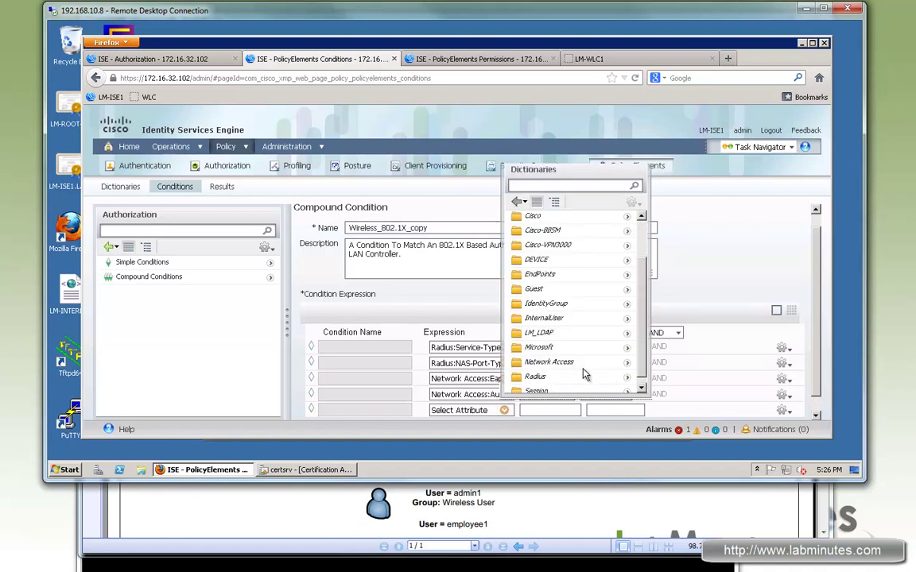
{"action": "left_click", "coordinate": [628, 361]}
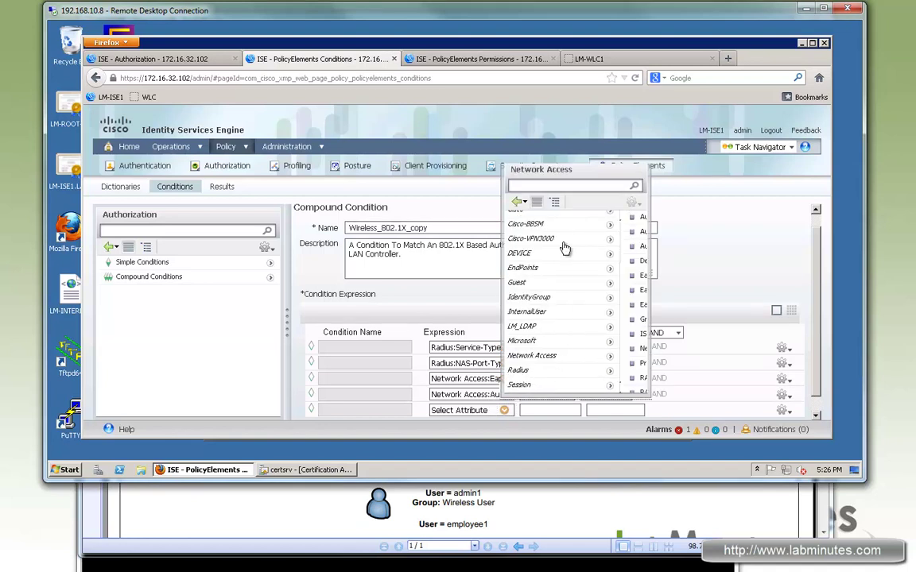
{"action": "left_click", "coordinate": [535, 284]}
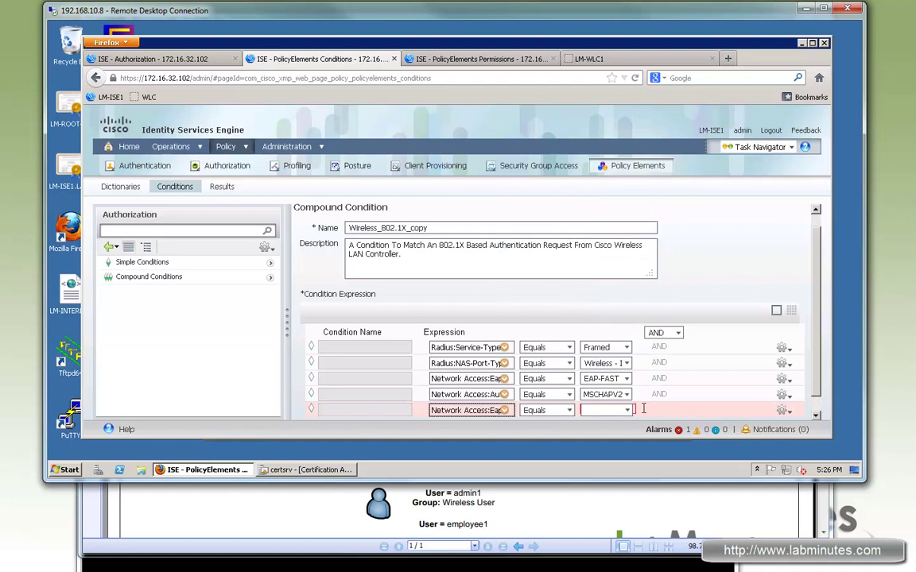
{"action": "left_click", "coordinate": [627, 410]}
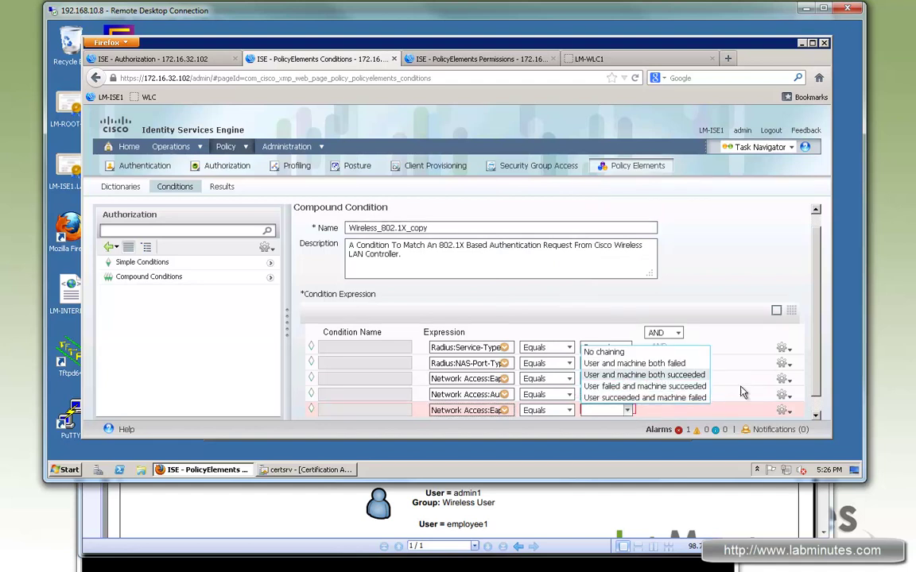
{"action": "left_click", "coordinate": [703, 375]}
- Add a sixth row requiring AD1 ExternalGroups to equal LABMINUTES.COM/Lab Minutes Users/Wireless User, and submit the copied wireless condition
{"action": "left_click", "coordinate": [785, 411]}
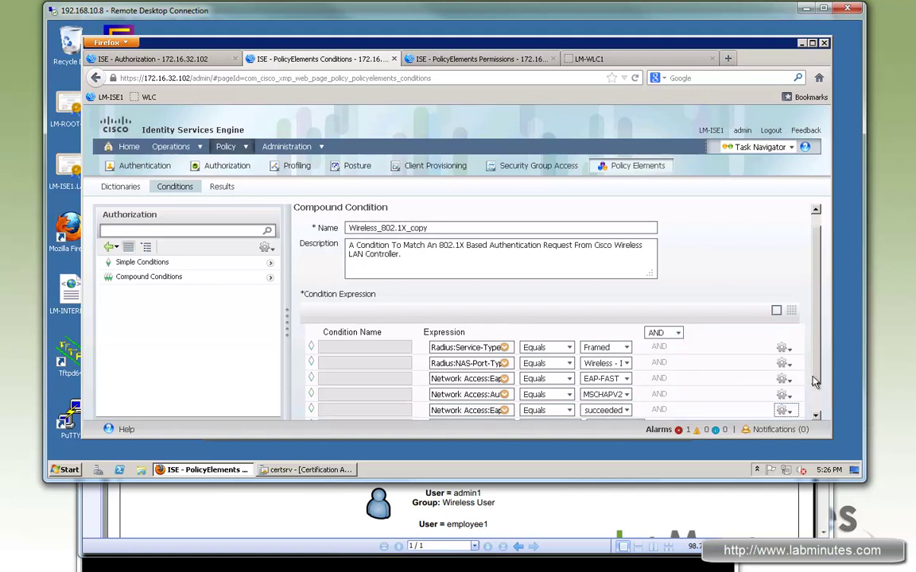
{"action": "left_click", "coordinate": [504, 394]}
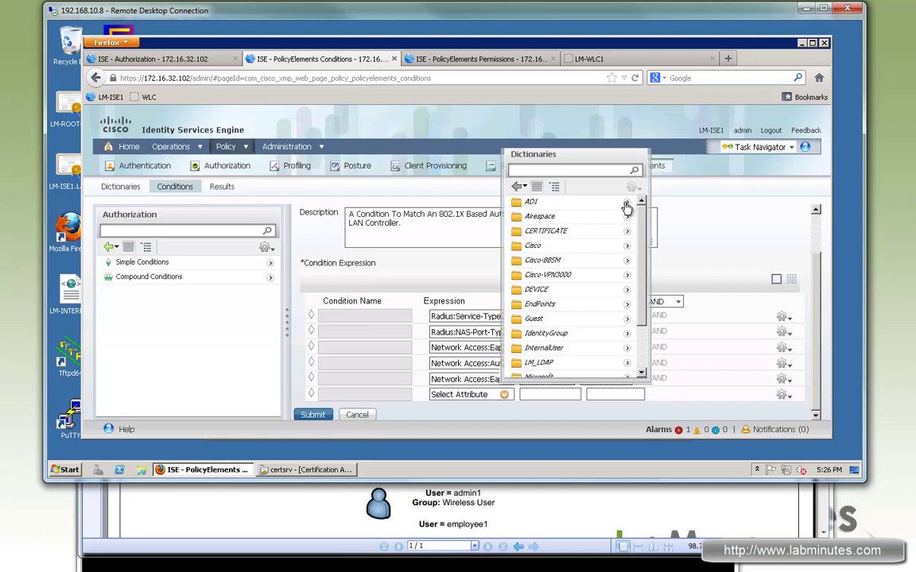
{"action": "left_click", "coordinate": [530, 204]}
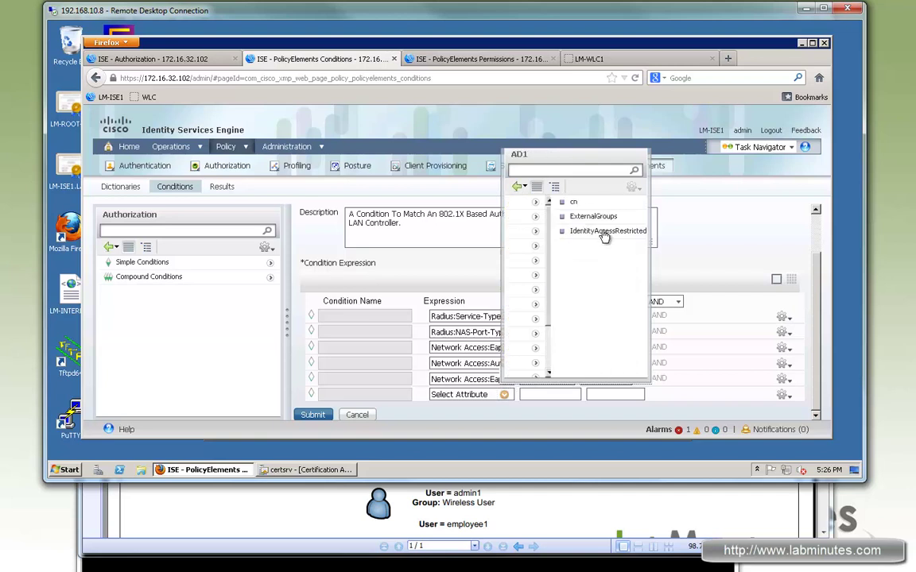
{"action": "left_click", "coordinate": [562, 231]}
{"action": "left_click", "coordinate": [504, 395]}
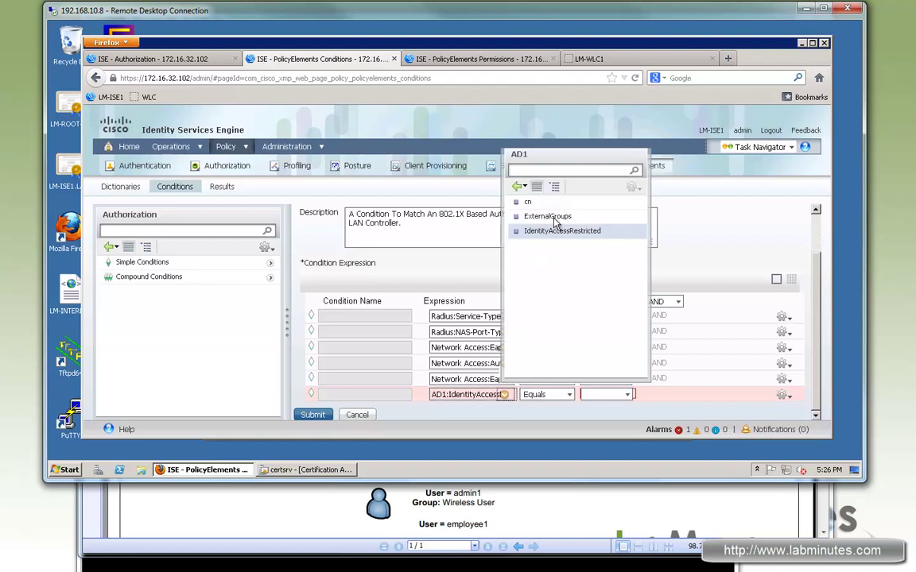
{"action": "left_click", "coordinate": [547, 215]}
{"action": "left_click", "coordinate": [628, 395]}
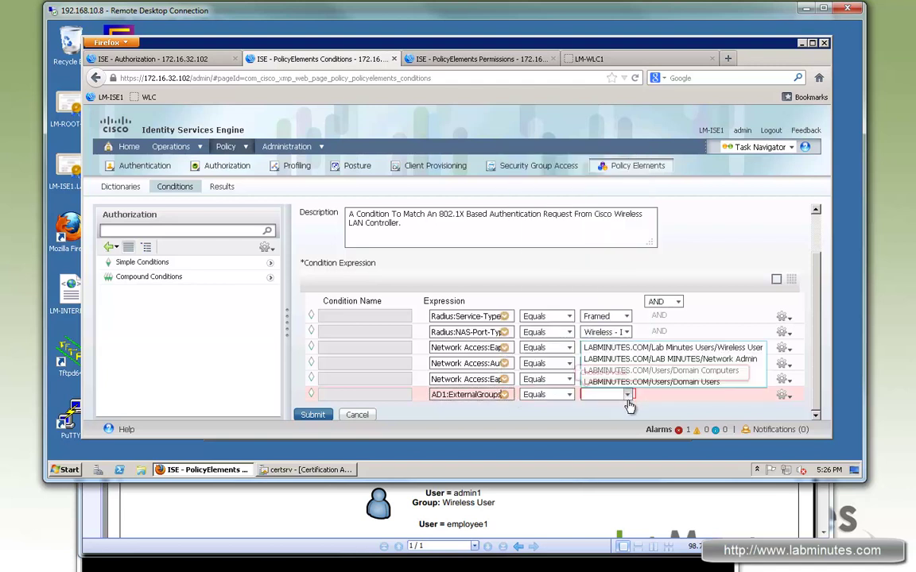
{"action": "left_click", "coordinate": [672, 348]}
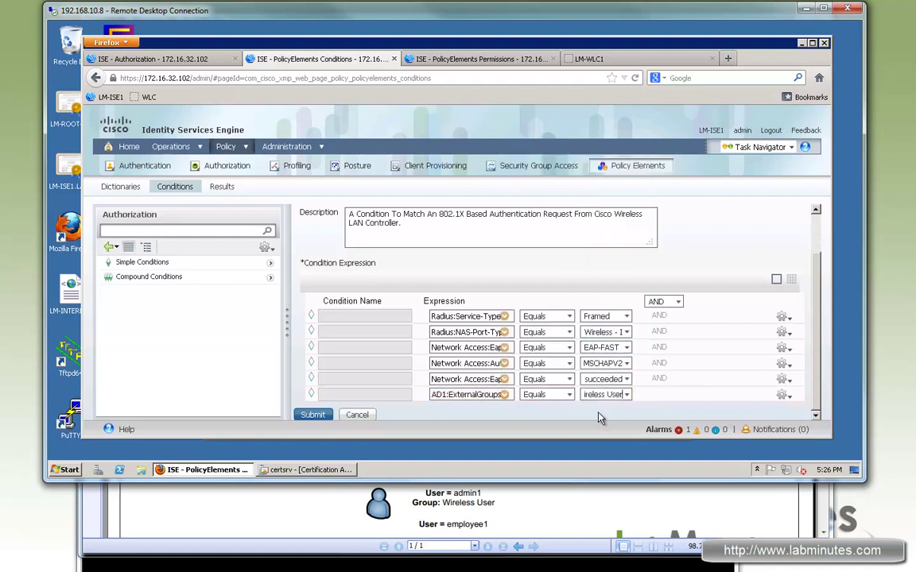
{"action": "left_click", "coordinate": [311, 414]}
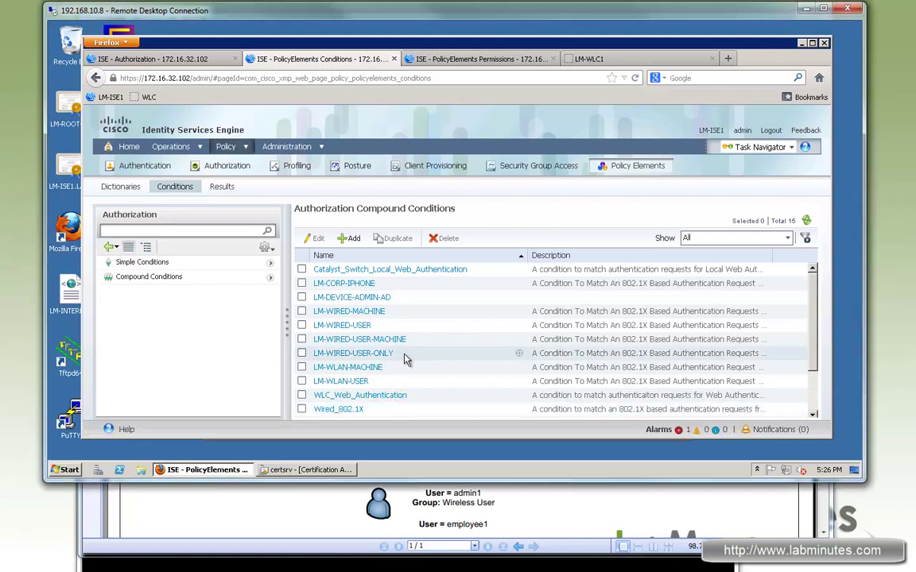
- Rename the Wireless_802.1X_copy compound condition to LM-WLAN-USER-MACHINE and save it
{"action": "scroll", "coordinate": [407, 358], "scroll_direction": "down", "scroll_amount": 2}
{"action": "left_click", "coordinate": [383, 399]}
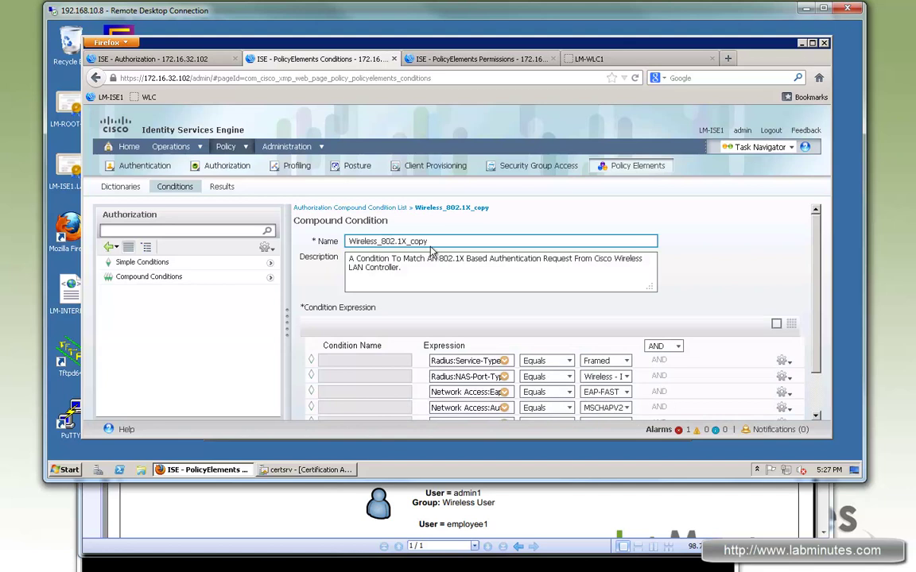
{"action": "left_click_drag", "start_coordinate": [345, 241], "coordinate": [433, 243]}
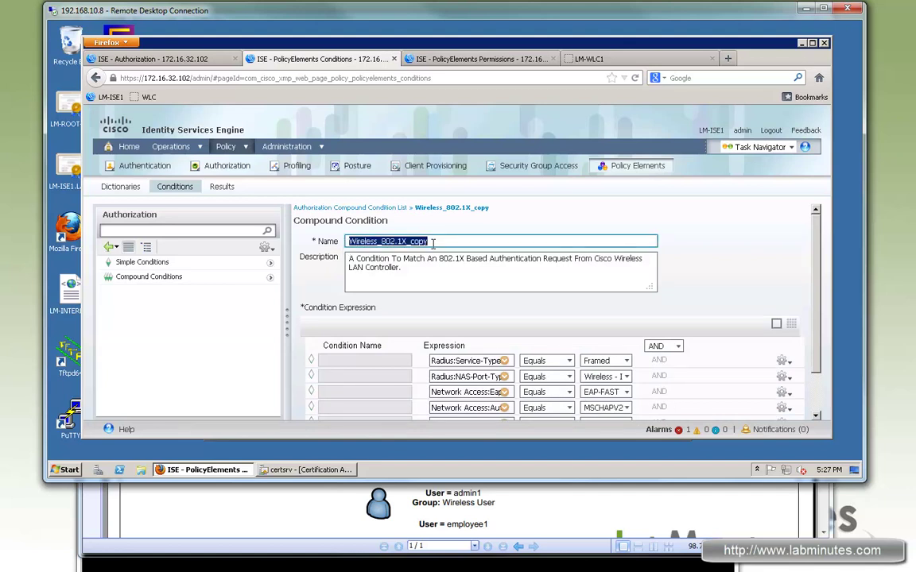
{"action": "type", "text": "LM-WLAN-USER-MACHINE"}
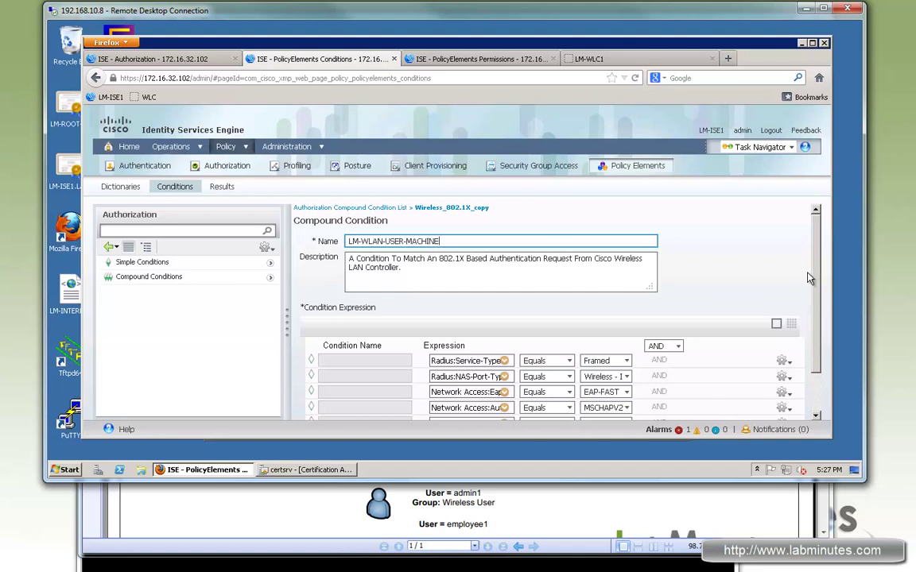
{"action": "scroll", "coordinate": [726, 337], "scroll_direction": "down", "scroll_amount": 2}
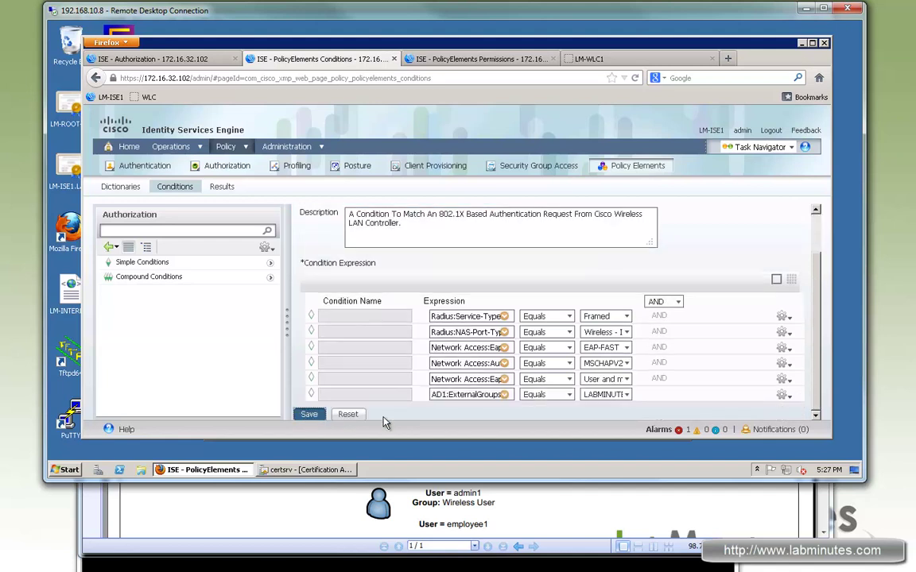
{"action": "left_click", "coordinate": [308, 415]}
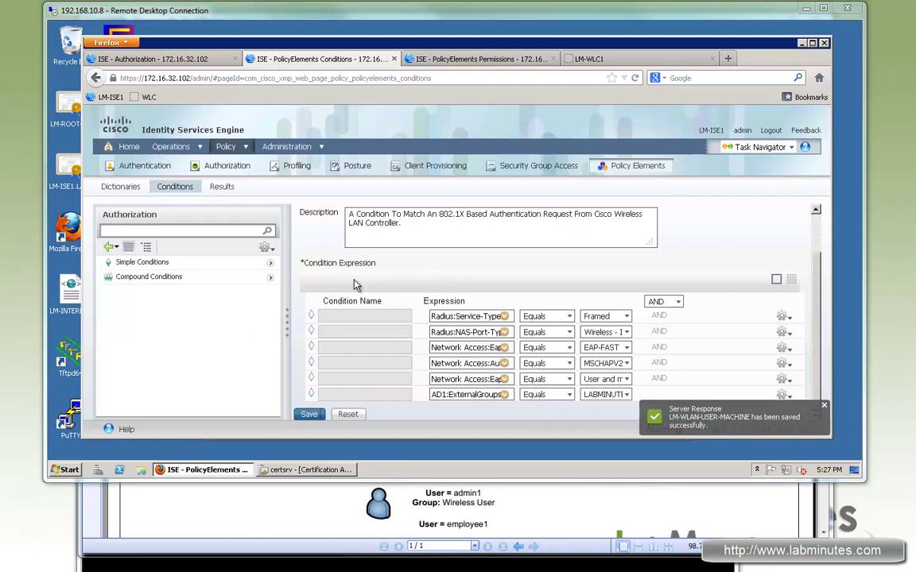
- Duplicate the LM-WLAN-USER-MACHINE compound condition and name the copy LM-WLAN-USER-ONLY
{"action": "scroll", "coordinate": [817, 324], "scroll_direction": "up", "scroll_amount": 1}
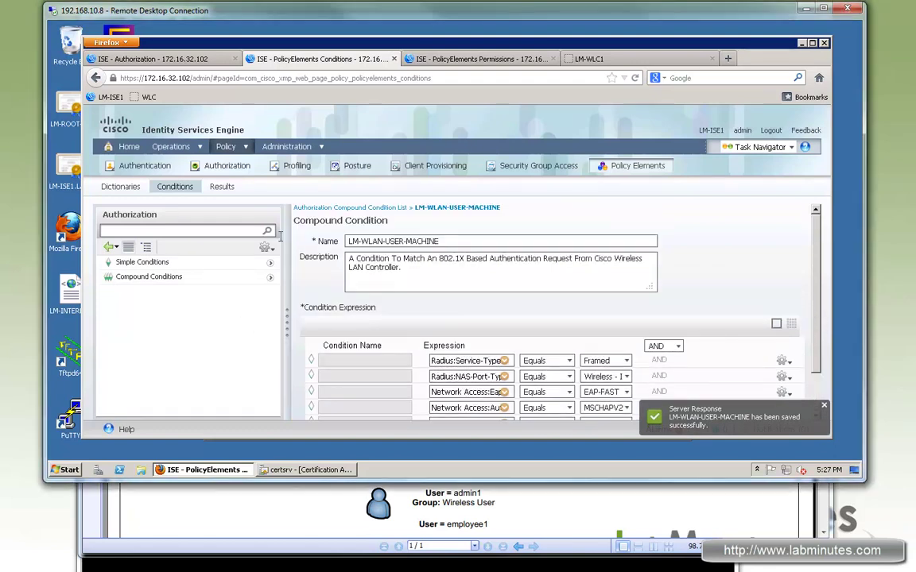
{"action": "left_click", "coordinate": [350, 208]}
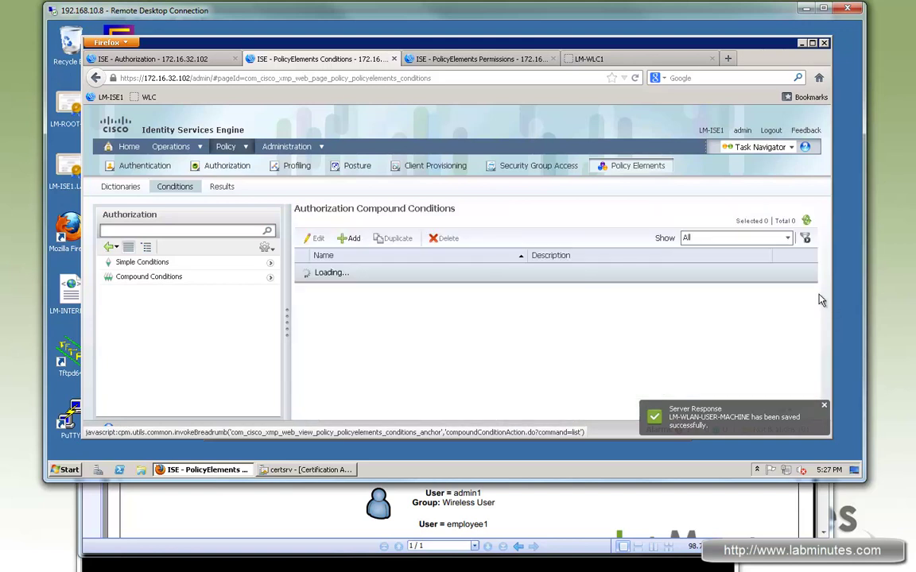
{"action": "scroll", "coordinate": [309, 395], "scroll_direction": "down", "scroll_amount": 3}
{"action": "left_click", "coordinate": [301, 342]}
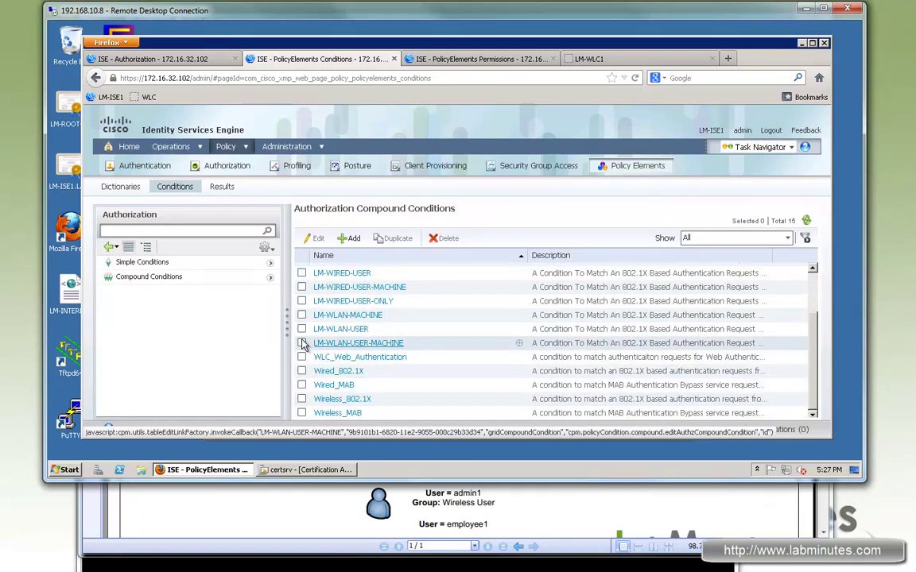
{"action": "left_click", "coordinate": [393, 238]}
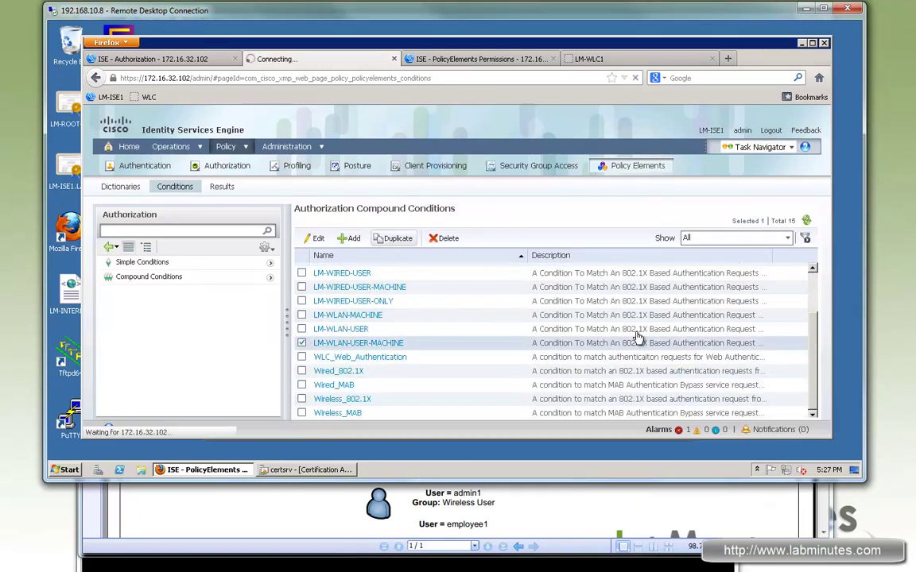
{"action": "double_click", "coordinate": [424, 240]}
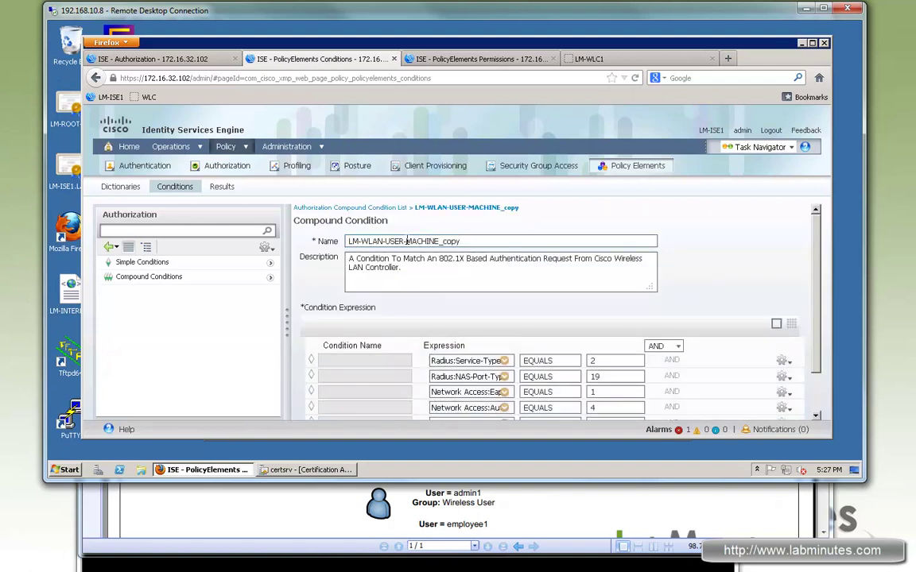
{"action": "type", "text": "ONLY"}
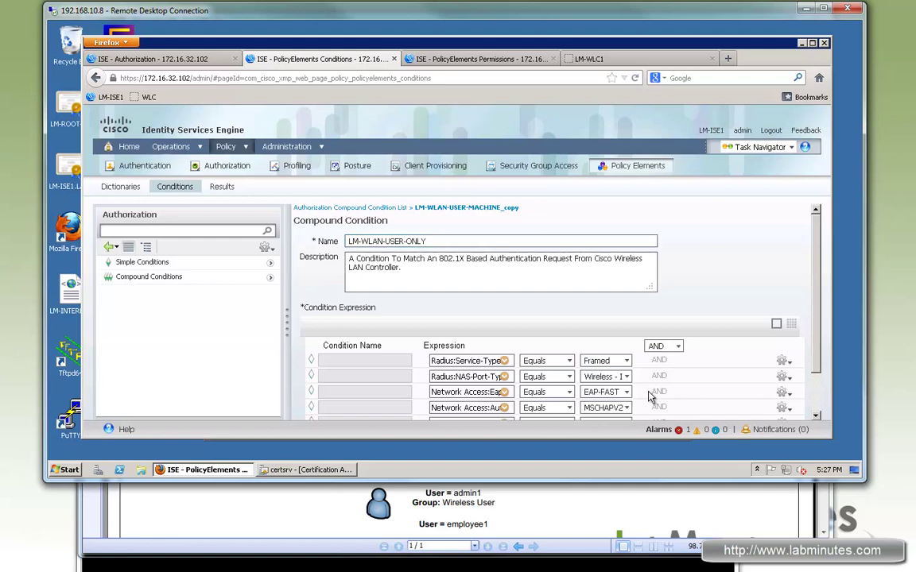
- Set the EapChainingResult value in LM-WLAN-USER-ONLY to User succeeded and machine failed, and submit the condition
{"action": "scroll", "coordinate": [633, 357], "scroll_direction": "down", "scroll_amount": 1}
{"action": "left_click", "coordinate": [627, 380]}
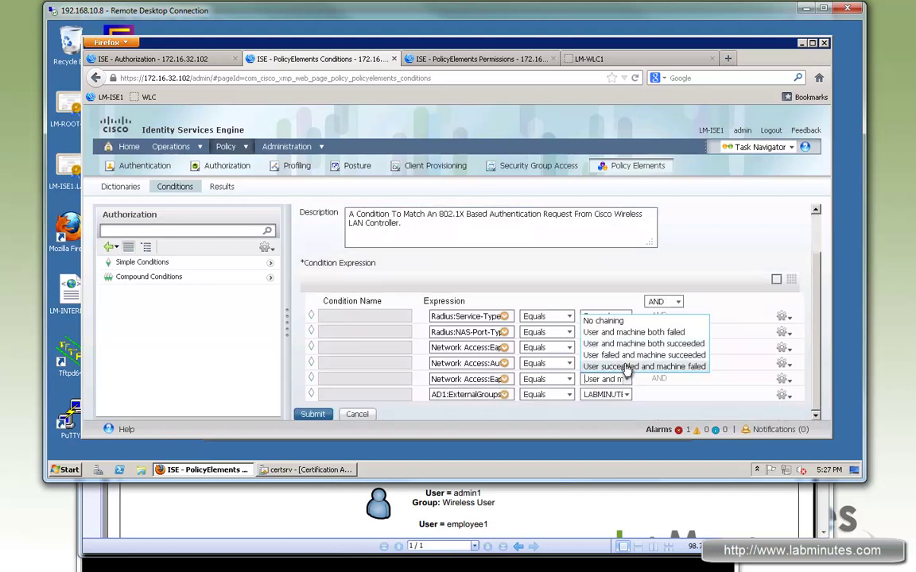
{"action": "left_click", "coordinate": [640, 366]}
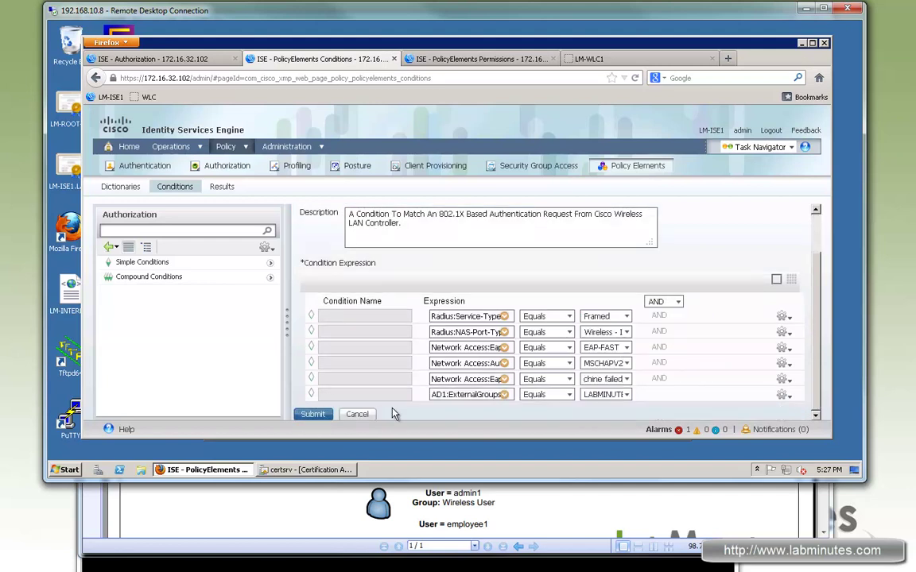
{"action": "left_click", "coordinate": [316, 417]}
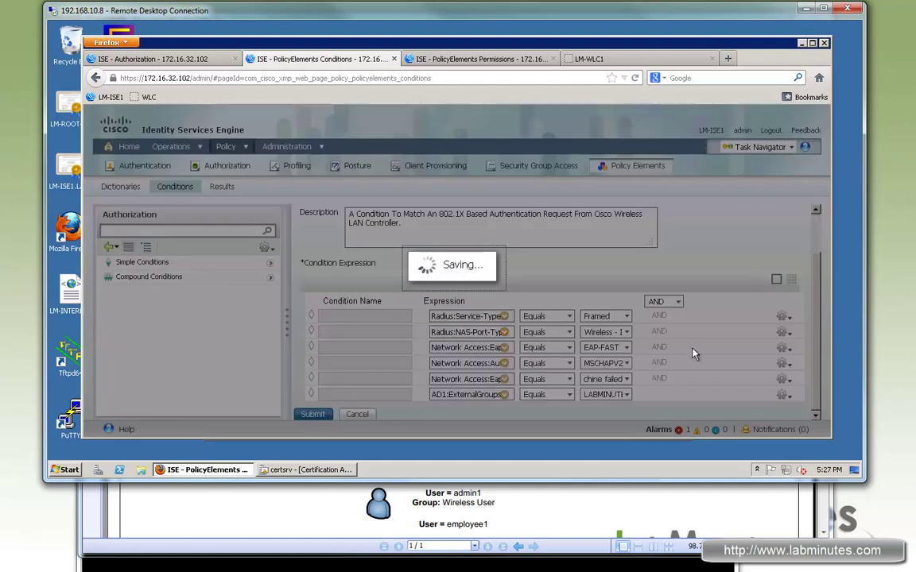
- In the authorization policy, insert a new rule below LM-WIRED-MAB and name it LM-WIRED-USER-MACHINE
{"action": "left_click", "coordinate": [151, 59]}
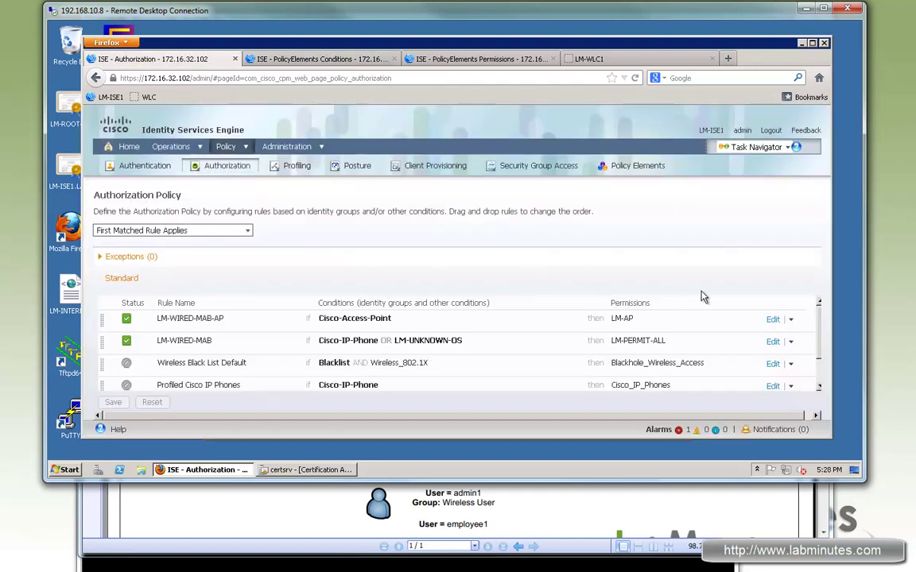
{"action": "scroll", "coordinate": [796, 336], "scroll_direction": "down", "scroll_amount": 1}
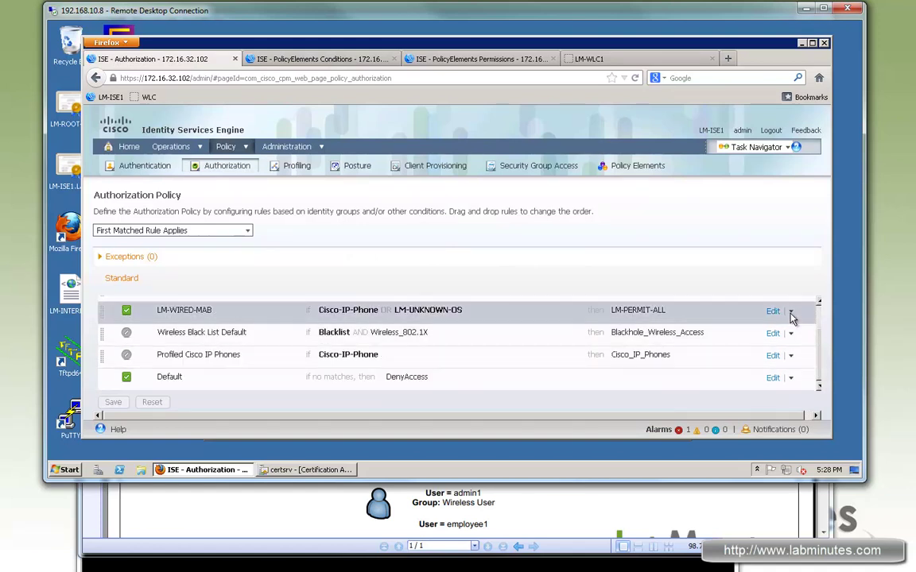
{"action": "left_click", "coordinate": [791, 312]}
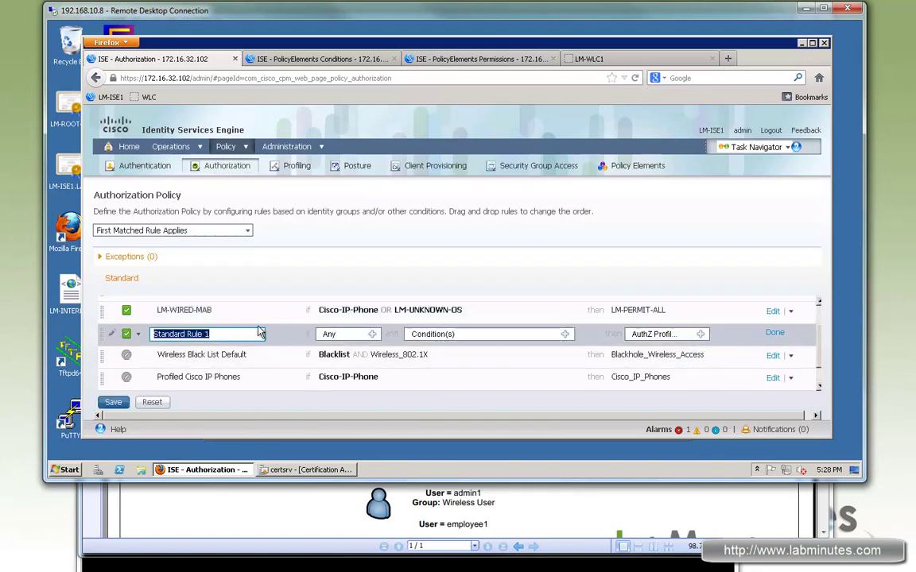
{"action": "type", "text": "LM-WIRED-"}
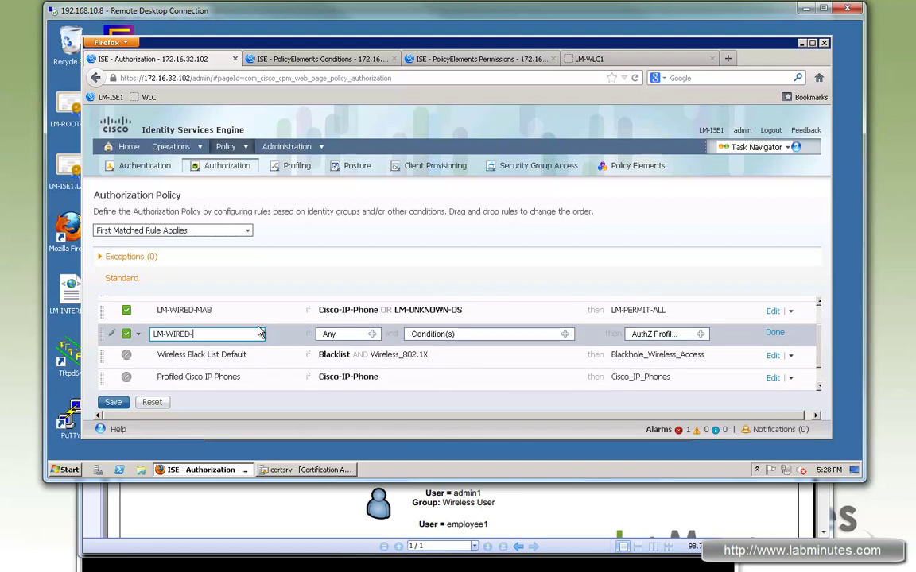
{"action": "type", "text": "USER-MACHINE"}
- Assign the existing compound condition LM-WIRED-USER-MACHINE from the library to the new rule
{"action": "left_click", "coordinate": [564, 333]}
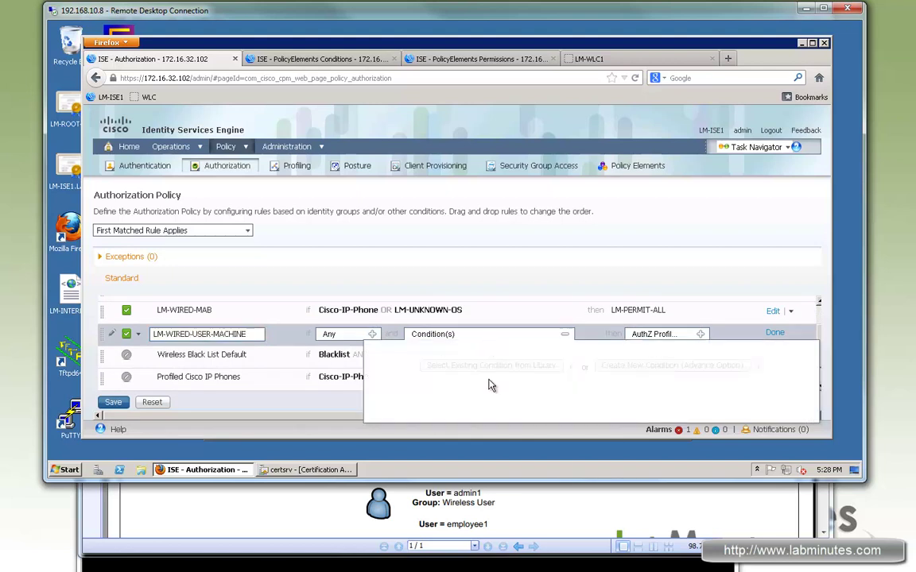
{"action": "left_click", "coordinate": [521, 373]}
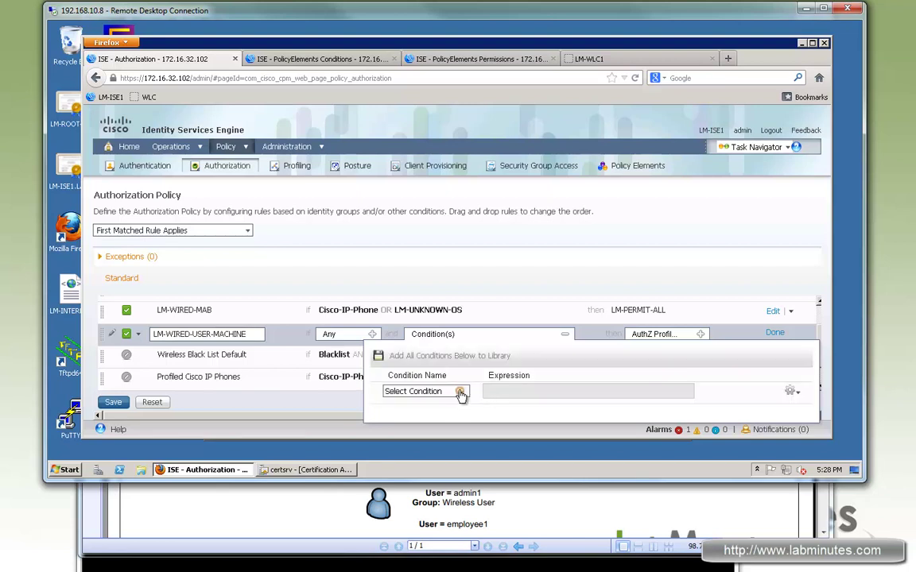
{"action": "left_click", "coordinate": [459, 391]}
{"action": "left_click", "coordinate": [591, 219]}
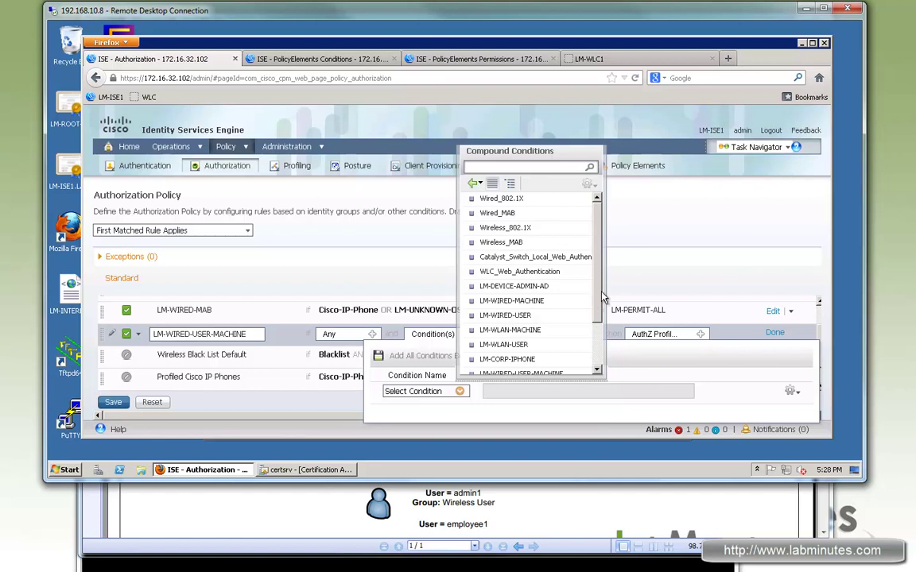
{"action": "scroll", "coordinate": [506, 322], "scroll_direction": "down", "scroll_amount": 2}
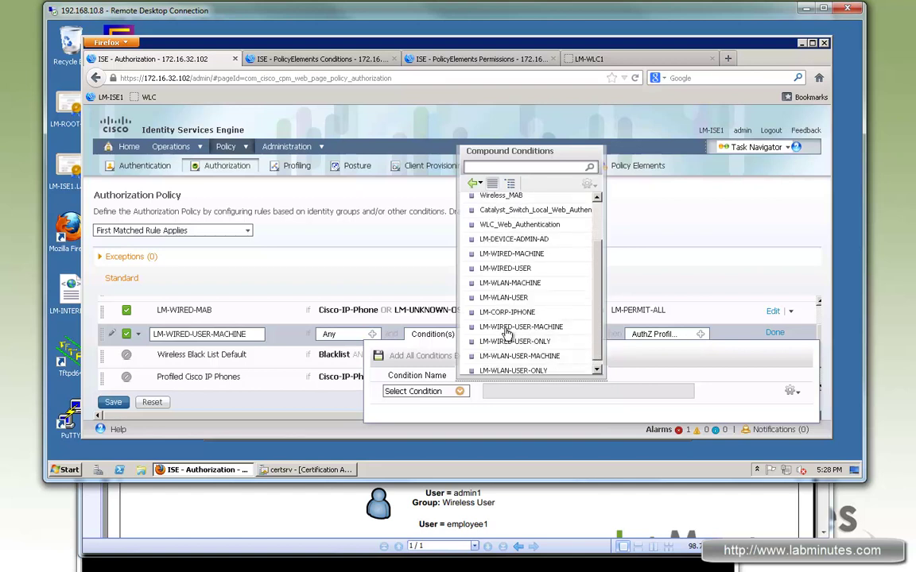
{"action": "left_click", "coordinate": [517, 334]}
- Give the LM-WIRED-USER-MACHINE rule the standard authorization profile LM-PERMIT-ALL and finish editing the rule
{"action": "left_click", "coordinate": [700, 334]}
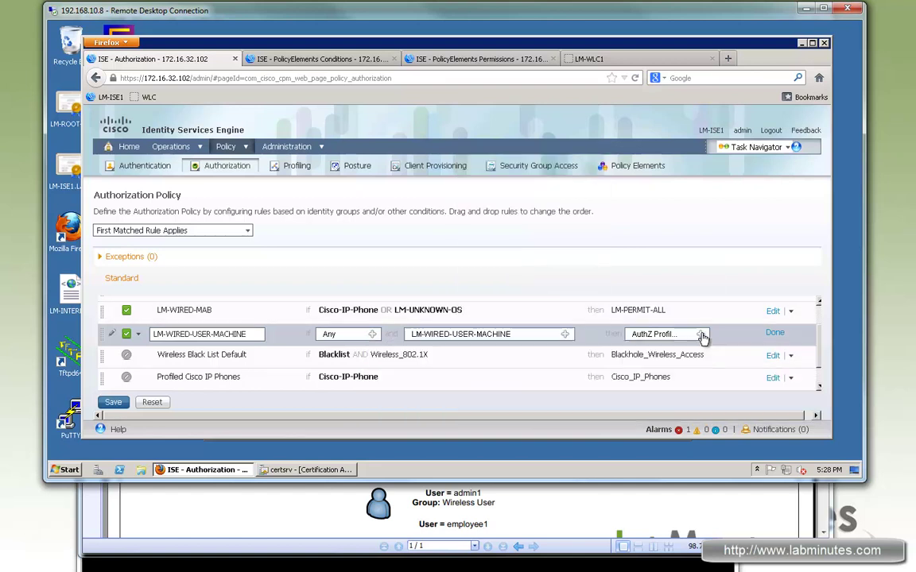
{"action": "left_click", "coordinate": [547, 373]}
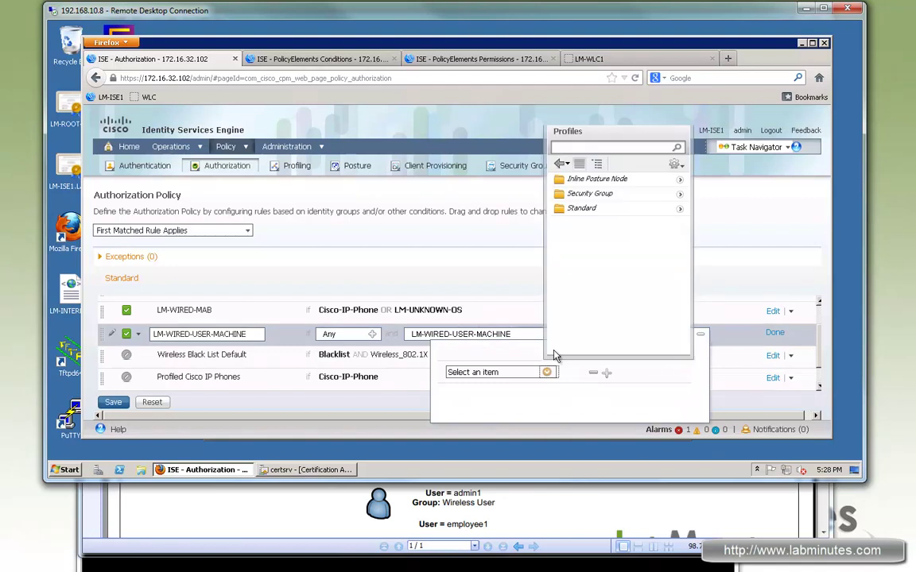
{"action": "left_click", "coordinate": [598, 207]}
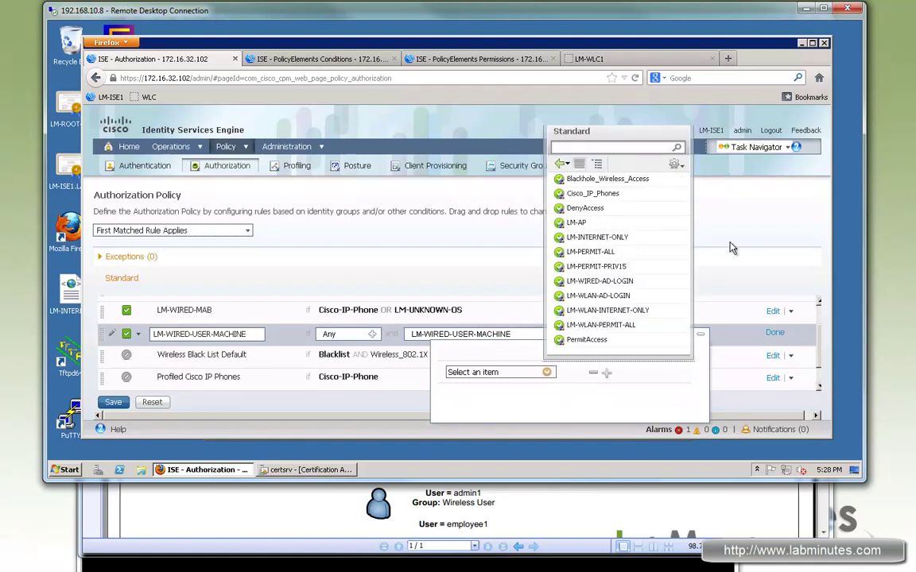
{"action": "left_click", "coordinate": [609, 254]}
{"action": "left_click", "coordinate": [774, 333]}
- Duplicate the LM-WIRED-USER-MACHINE rule below itself and name the copy LM-WIRED-USER-ONLY
{"action": "left_click", "coordinate": [790, 333]}
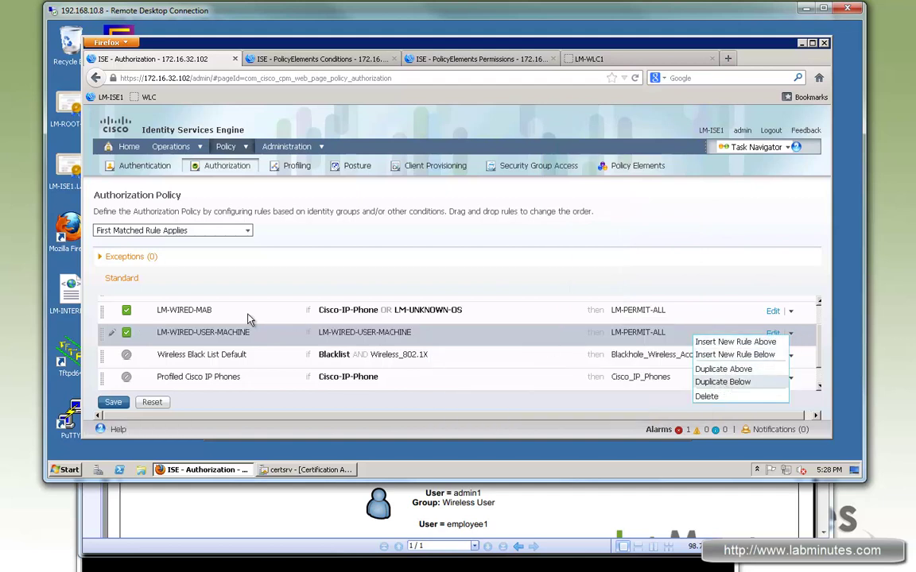
{"action": "left_click", "coordinate": [722, 382]}
{"action": "double_click", "coordinate": [228, 357]}
{"action": "type", "text": "ONLY"}
- Replace the condition of the LM-WIRED-USER-ONLY rule with the existing compound condition LM-WIRED-USER-ONLY
{"action": "left_click", "coordinate": [565, 356]}
{"action": "left_click", "coordinate": [589, 337]}
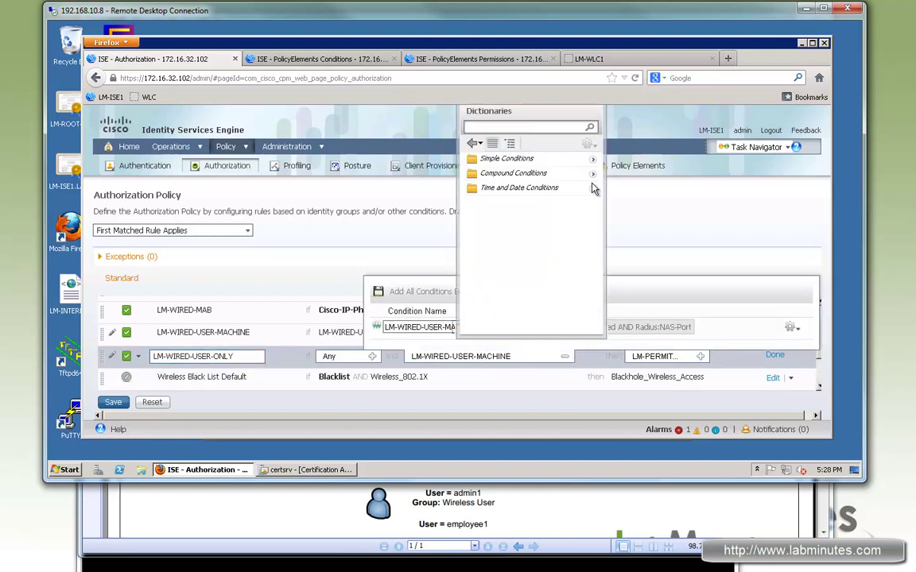
{"action": "left_click", "coordinate": [592, 173]}
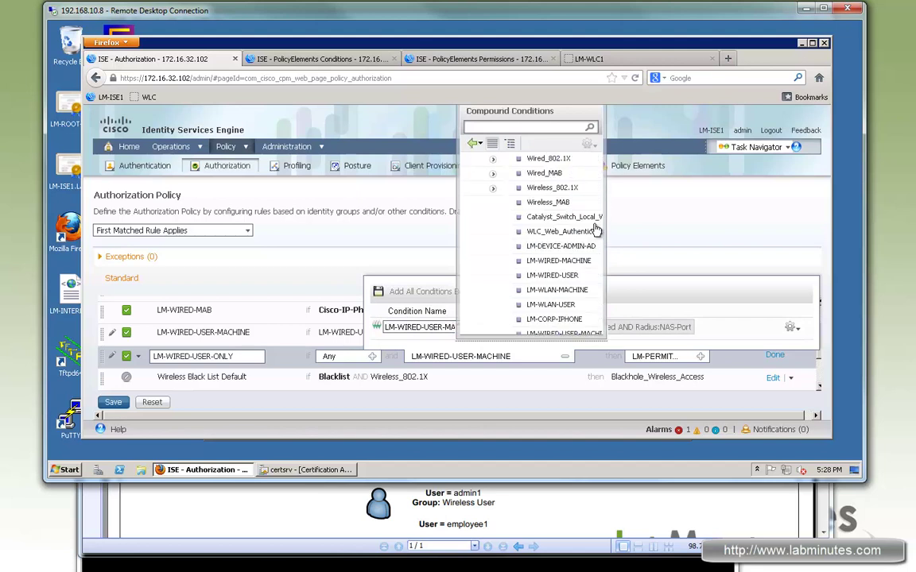
{"action": "scroll", "coordinate": [600, 326], "scroll_direction": "down", "scroll_amount": 2}
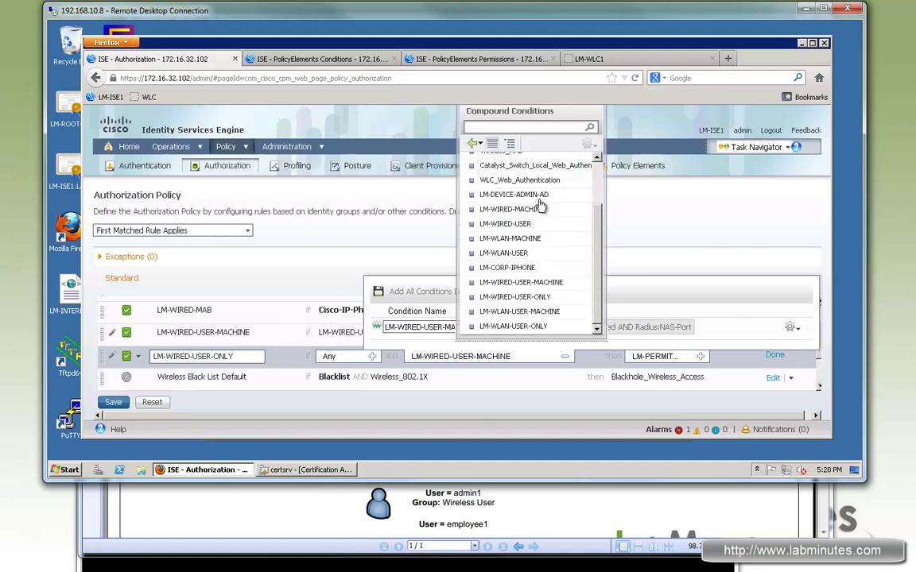
{"action": "left_click", "coordinate": [525, 291]}
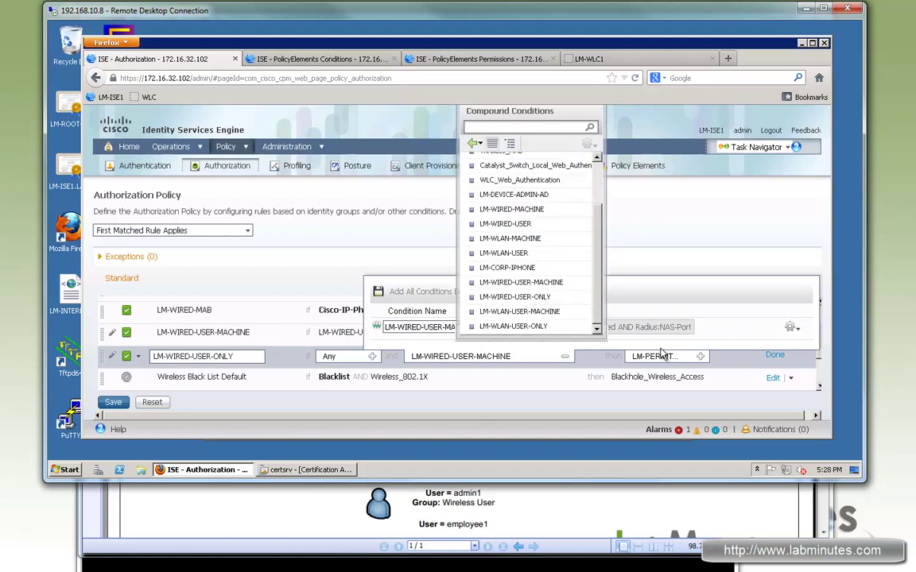
- Change the LM-WIRED-USER-ONLY rule's result to the standard profile LM-INTERNET-ONLY and finish editing the rule
{"action": "left_click", "coordinate": [700, 357]}
{"action": "left_click", "coordinate": [547, 307]}
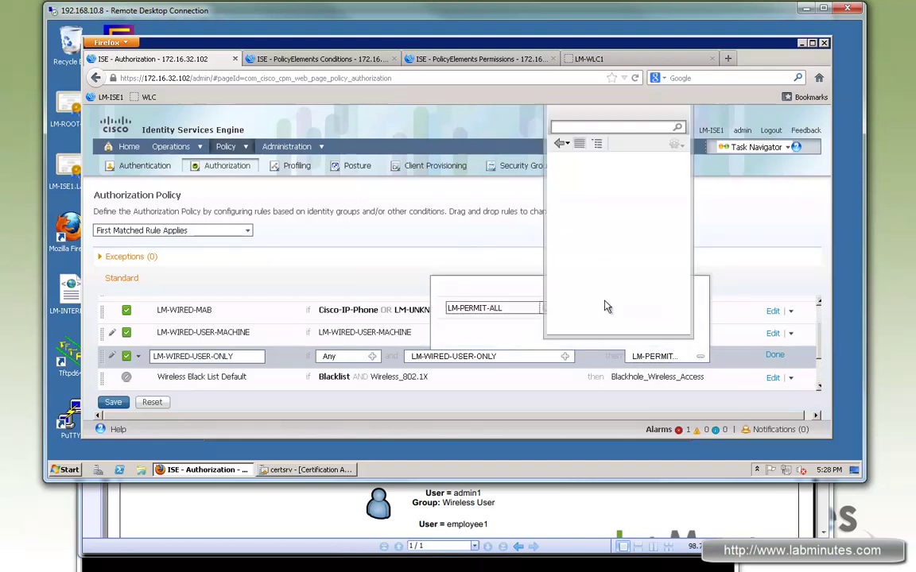
{"action": "left_click", "coordinate": [679, 173]}
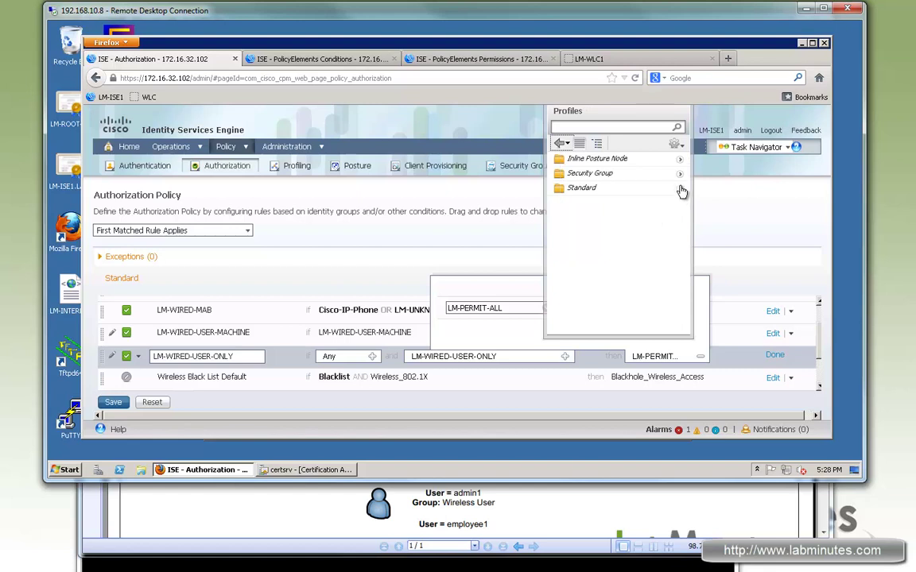
{"action": "left_click", "coordinate": [678, 191]}
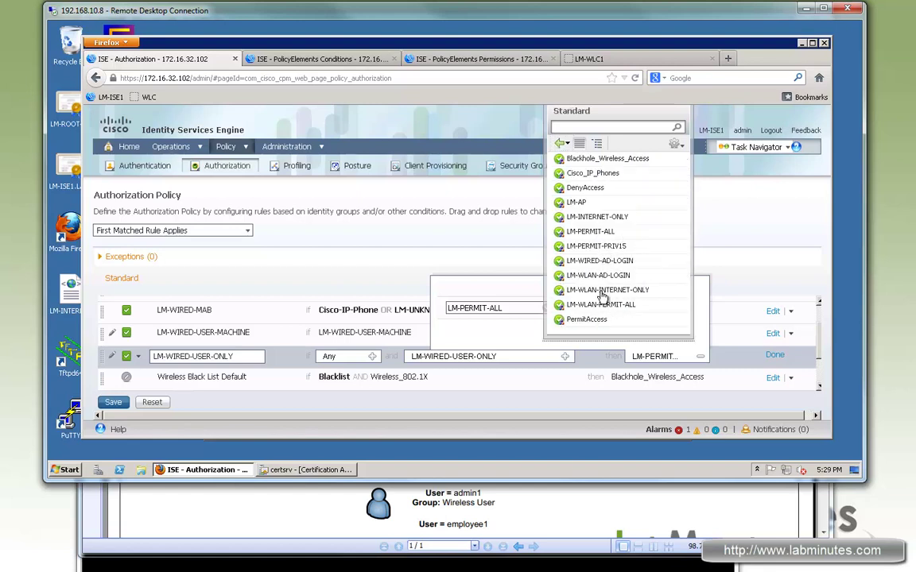
{"action": "left_click", "coordinate": [604, 216]}
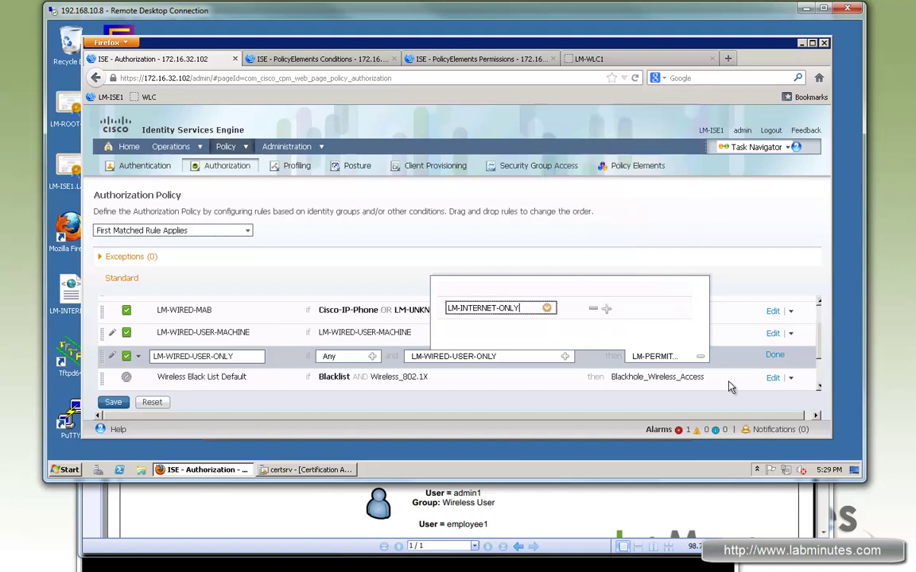
{"action": "left_click", "coordinate": [774, 356]}
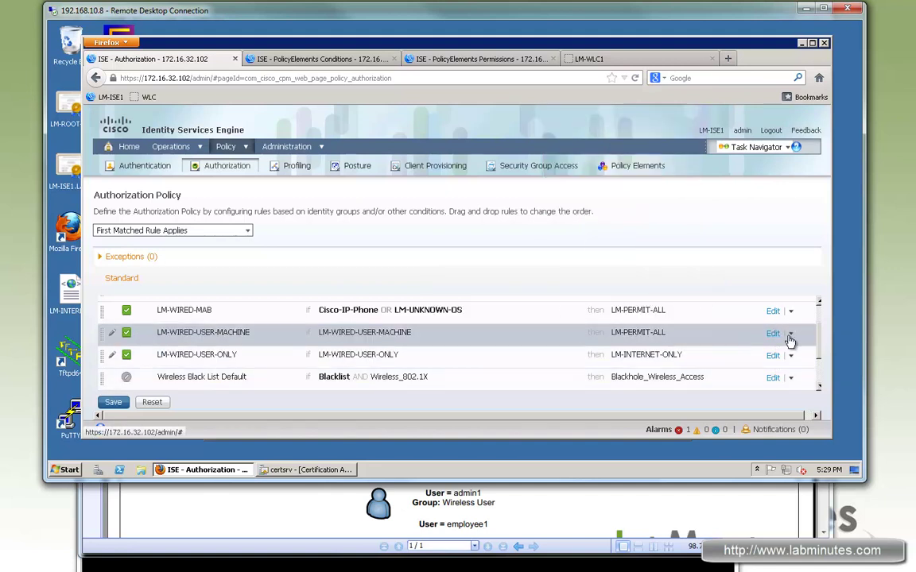
- Duplicate the LM-WIRED-USER-ONLY rule below itself and name the copy LM-WLAN-USER-MACHINE
{"action": "left_click", "coordinate": [790, 333]}
{"action": "left_click", "coordinate": [790, 355]}
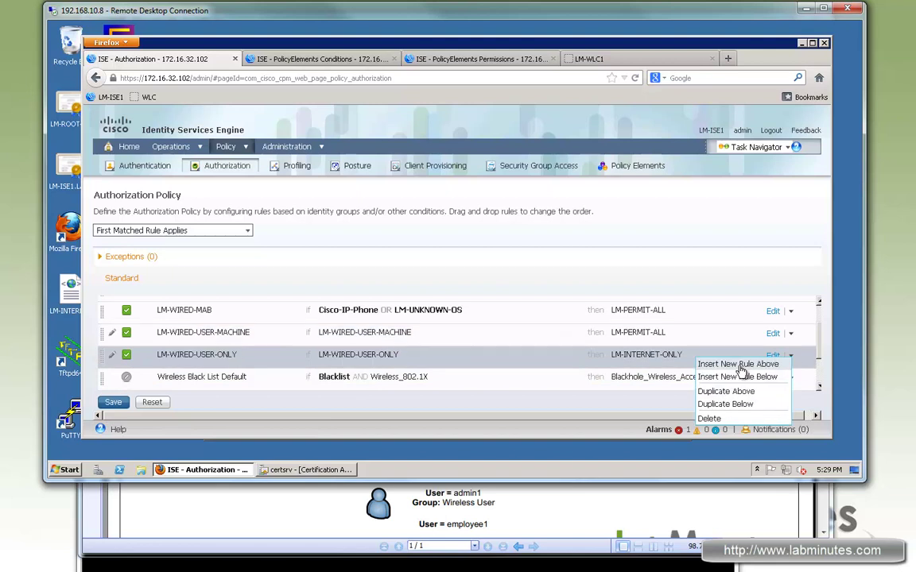
{"action": "left_click", "coordinate": [741, 406]}
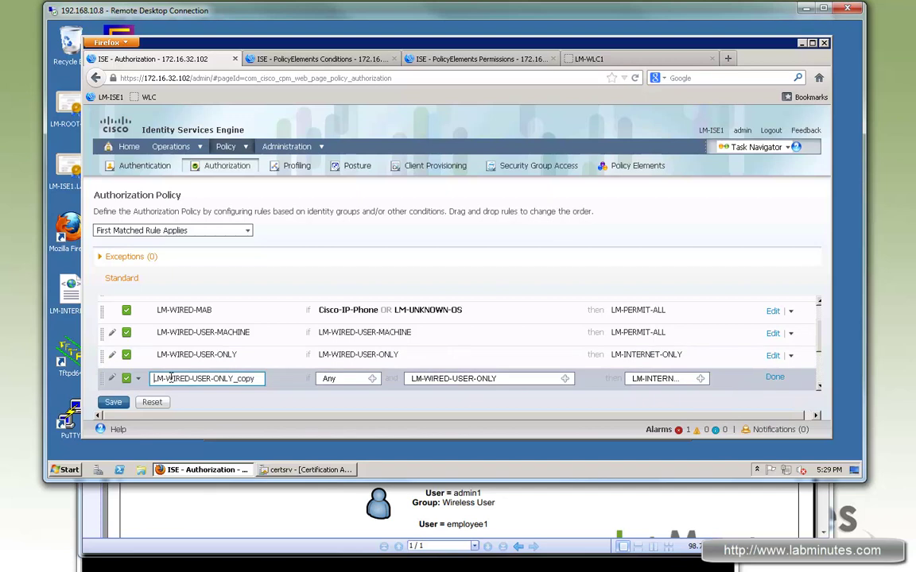
{"action": "key", "text": "ctrl+shift+Left"}
{"action": "key", "text": "ctrl+shift+Left"}
{"action": "key", "text": "ctrl+shift+Left"}
{"action": "type", "text": "WLAN-"}
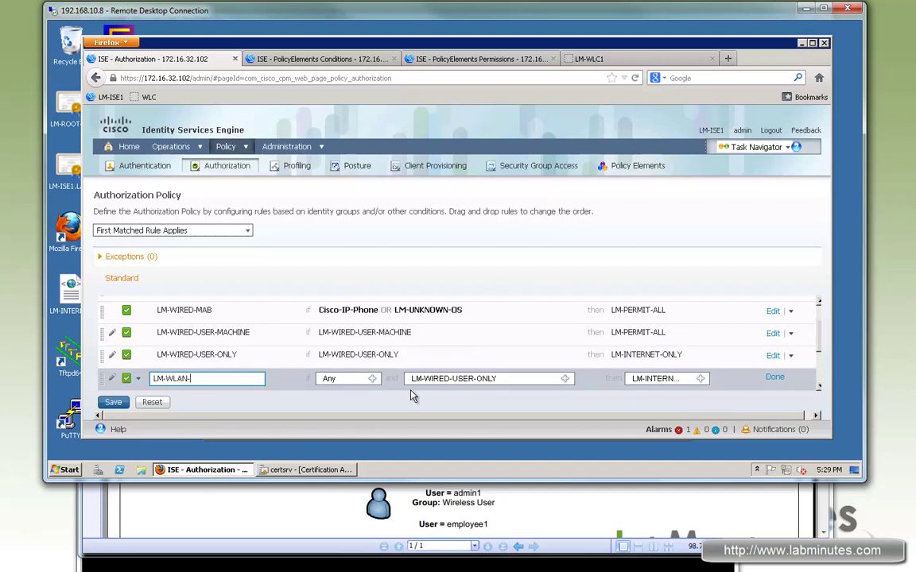
{"action": "type", "text": "USER-MACHINE"}
- Replace the condition of the LM-WLAN-USER-MACHINE rule with the existing compound condition LM-WLAN-USER-MACHINE
{"action": "left_click", "coordinate": [529, 395]}
{"action": "left_click", "coordinate": [566, 380]}
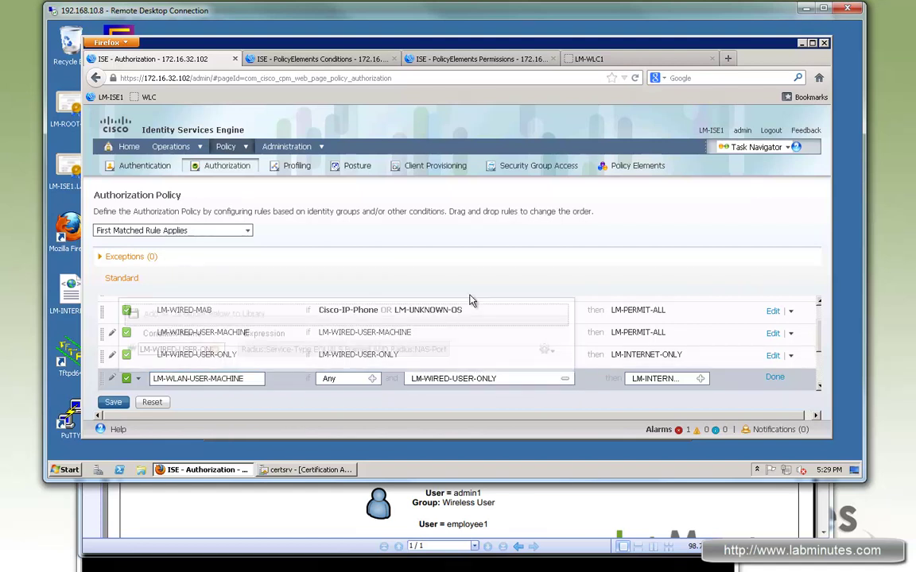
{"action": "left_click", "coordinate": [215, 350]}
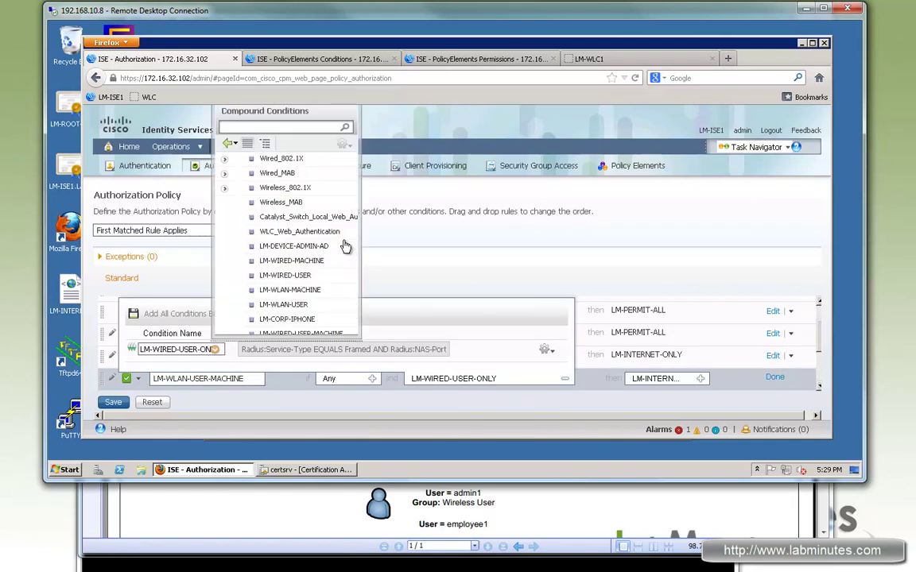
{"action": "scroll", "coordinate": [350, 322], "scroll_direction": "down", "scroll_amount": 2}
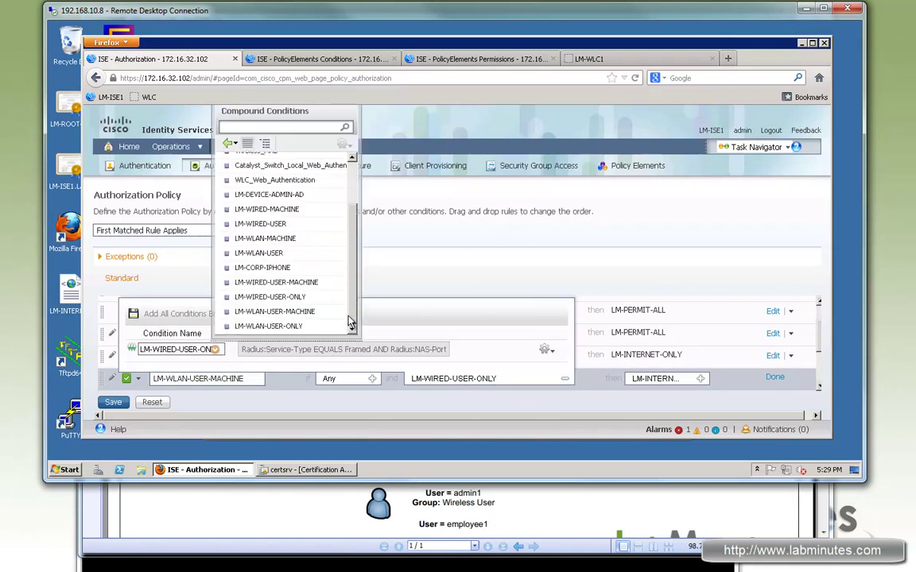
{"action": "left_click", "coordinate": [262, 312]}
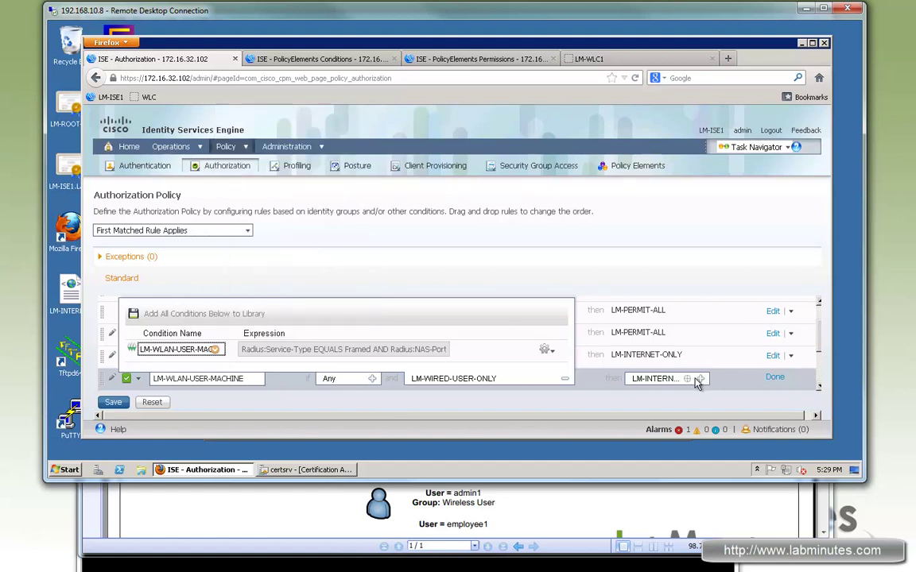
- Change the LM-WLAN-USER-MACHINE rule's result to the standard profile LM-WLAN-PERMIT-ALL and finish editing the rule
{"action": "left_click", "coordinate": [699, 379]}
{"action": "left_click", "coordinate": [546, 331]}
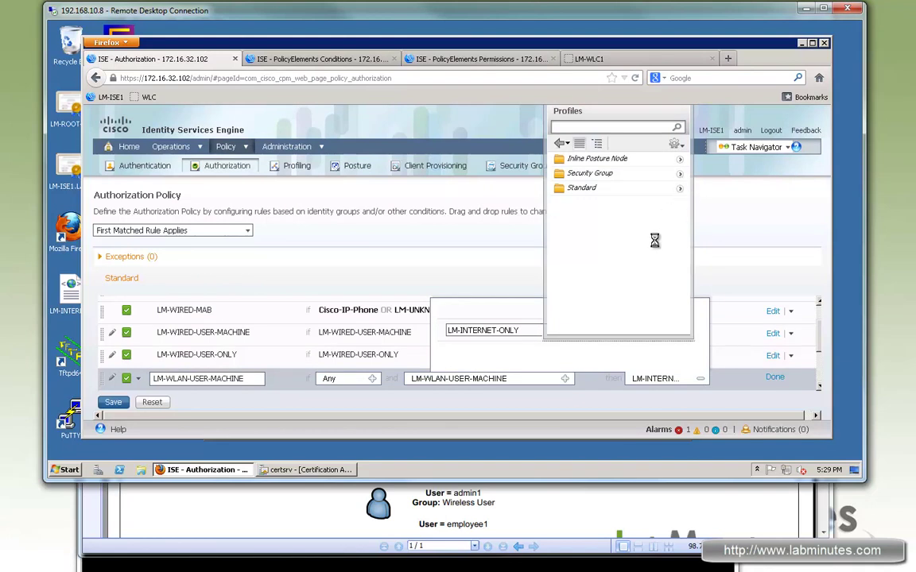
{"action": "left_click", "coordinate": [680, 177]}
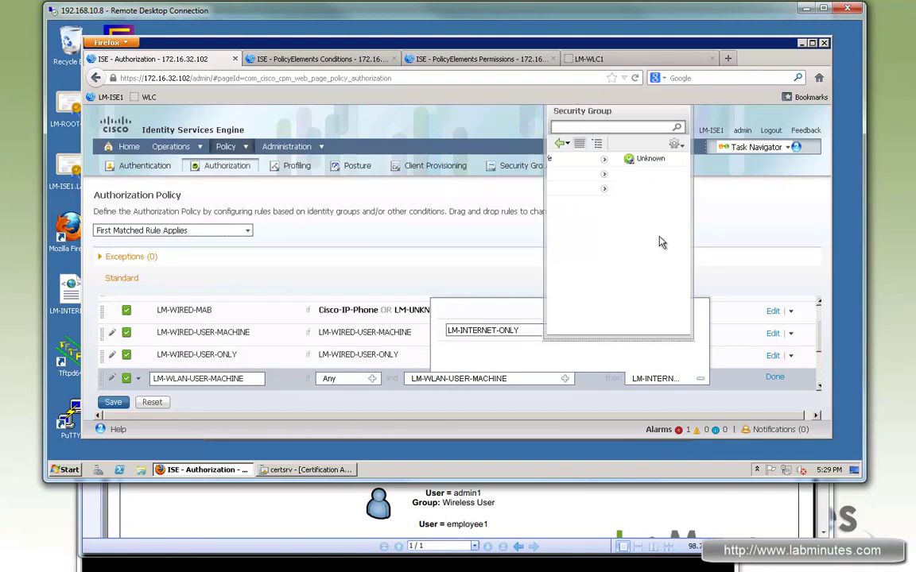
{"action": "left_click", "coordinate": [681, 197]}
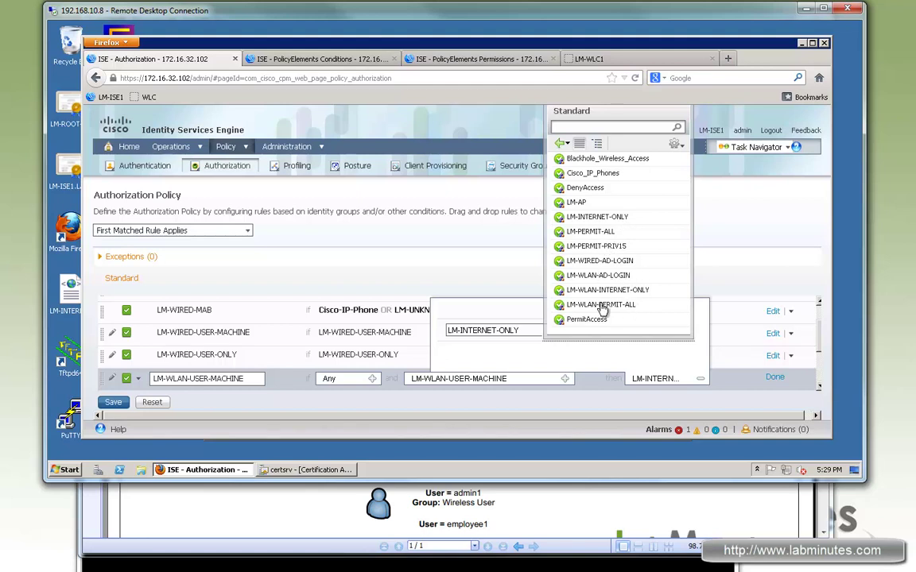
{"action": "left_click", "coordinate": [628, 311]}
{"action": "left_click", "coordinate": [774, 377]}
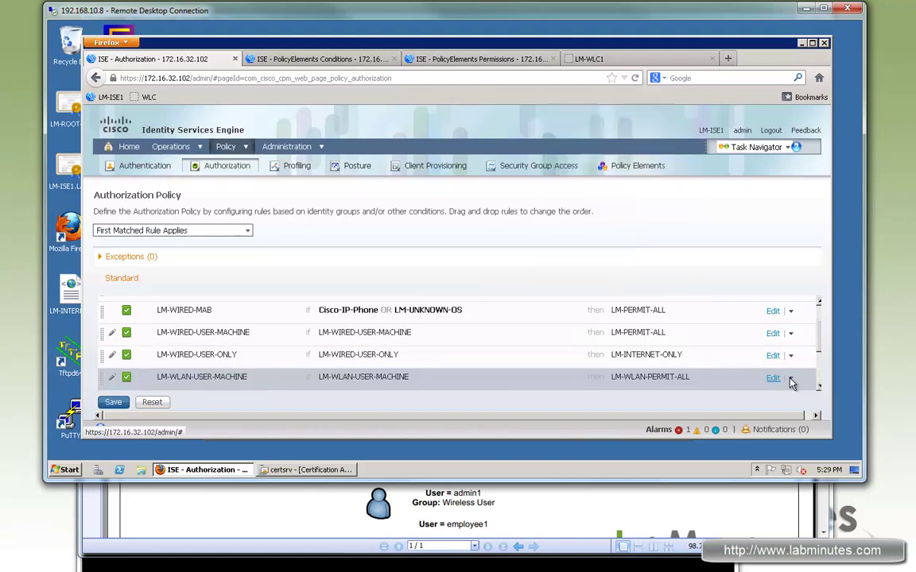
- Duplicate the LM-WLAN-USER-MACHINE rule below itself and name the copy LM-WLAN-USER-ONLY
{"action": "left_click", "coordinate": [790, 377]}
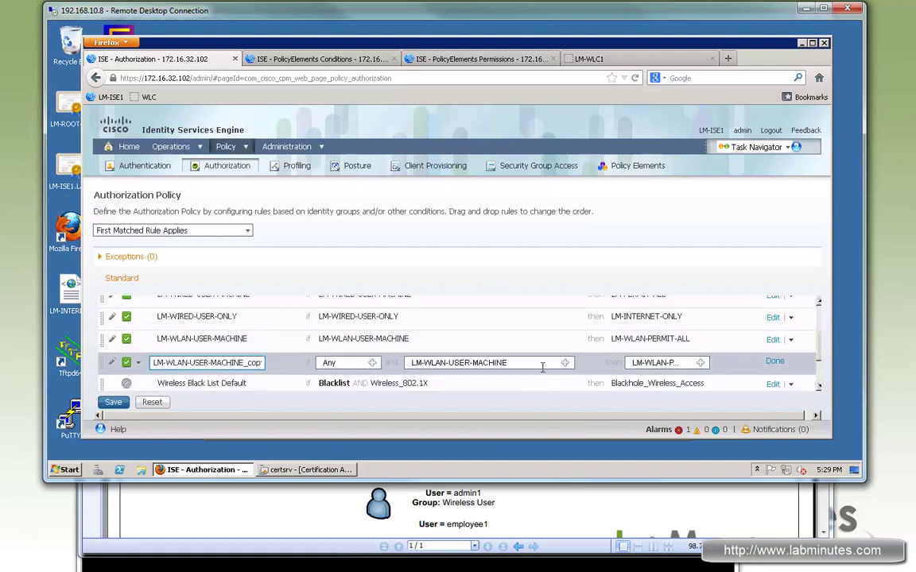
{"action": "key", "text": "End"}
{"action": "key", "text": "ctrl+shift+Left"}
{"action": "type", "text": "ON"}
- Maximize the browser window and replace the LM-WLAN-USER-ONLY rule's condition with the existing compound condition LM-WLAN-USER-ONLY
{"action": "double_click", "coordinate": [523, 48]}
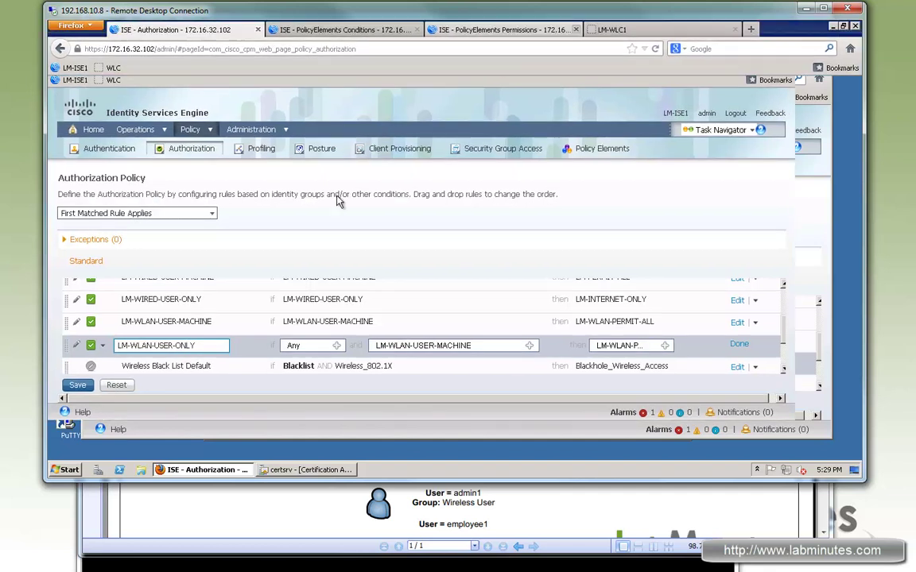
{"action": "left_click", "coordinate": [529, 333]}
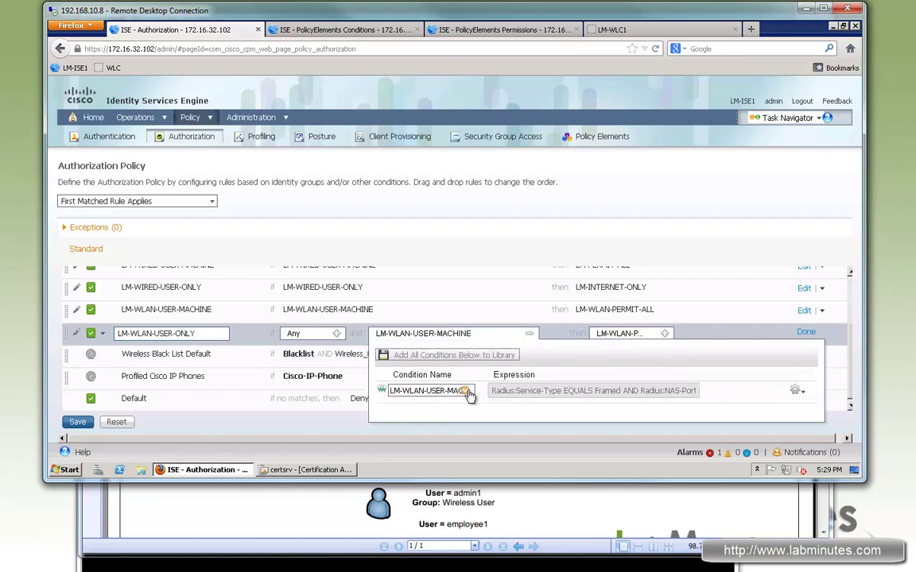
{"action": "left_click", "coordinate": [466, 391]}
{"action": "left_click", "coordinate": [598, 216]}
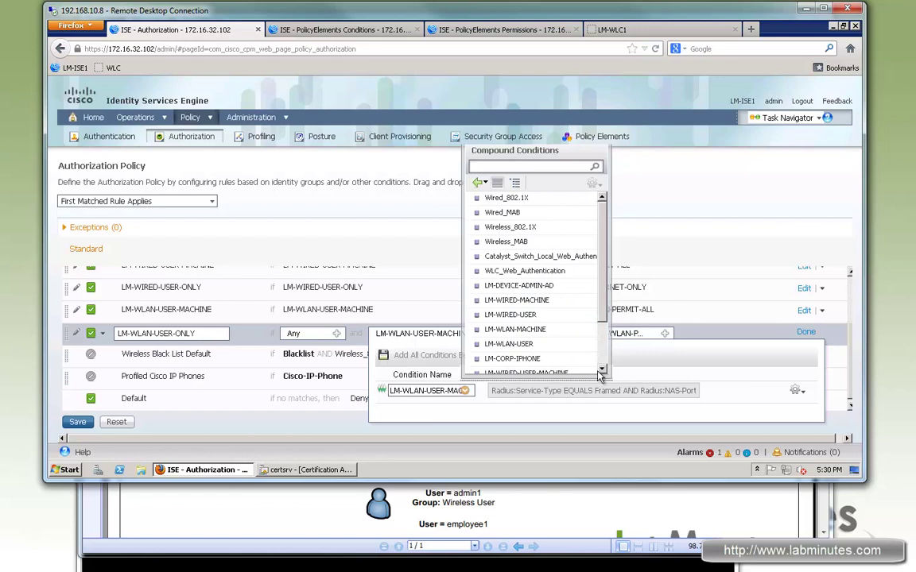
{"action": "scroll", "coordinate": [540, 341], "scroll_direction": "down", "scroll_amount": 2}
{"action": "left_click", "coordinate": [518, 366]}
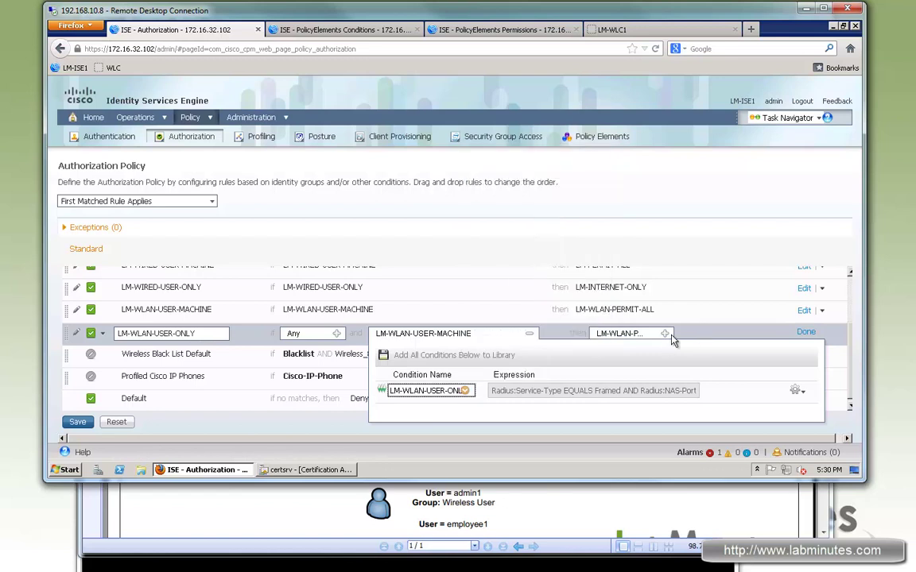
- Change the LM-WLAN-USER-ONLY rule's result to the standard profile LM-WLAN-INTERNET-ONLY, finish editing the rule and save the authorization policy
{"action": "left_click", "coordinate": [665, 334]}
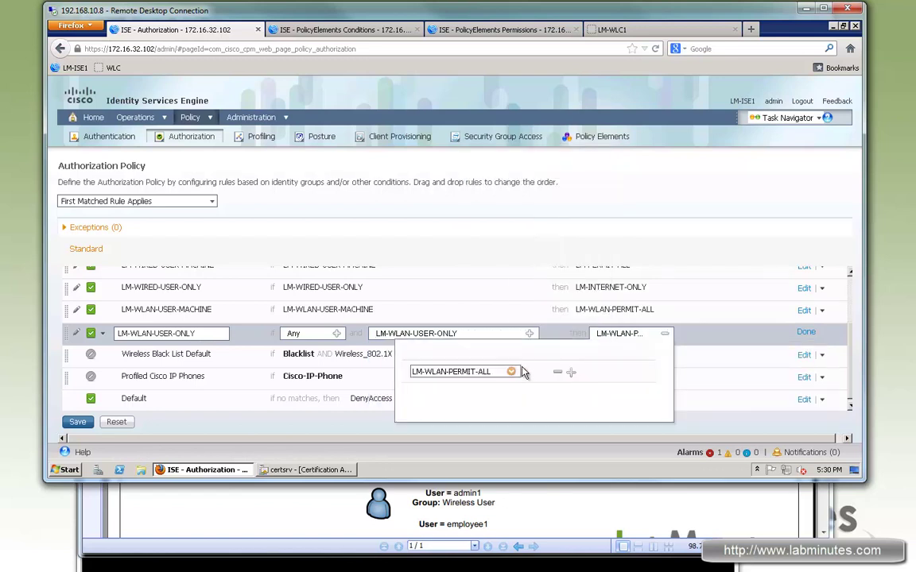
{"action": "left_click", "coordinate": [513, 371]}
{"action": "left_click", "coordinate": [644, 210]}
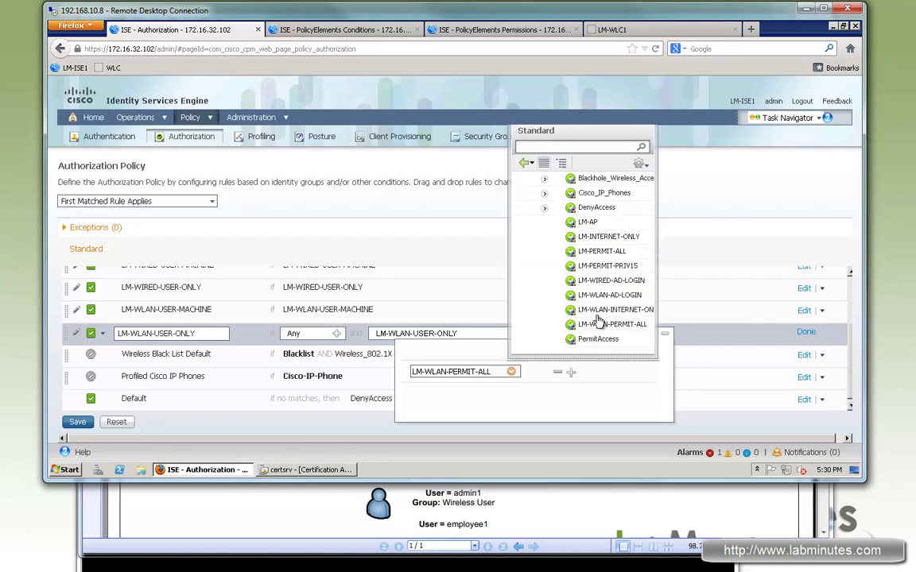
{"action": "left_click_drag", "start_coordinate": [574, 328], "coordinate": [580, 239]}
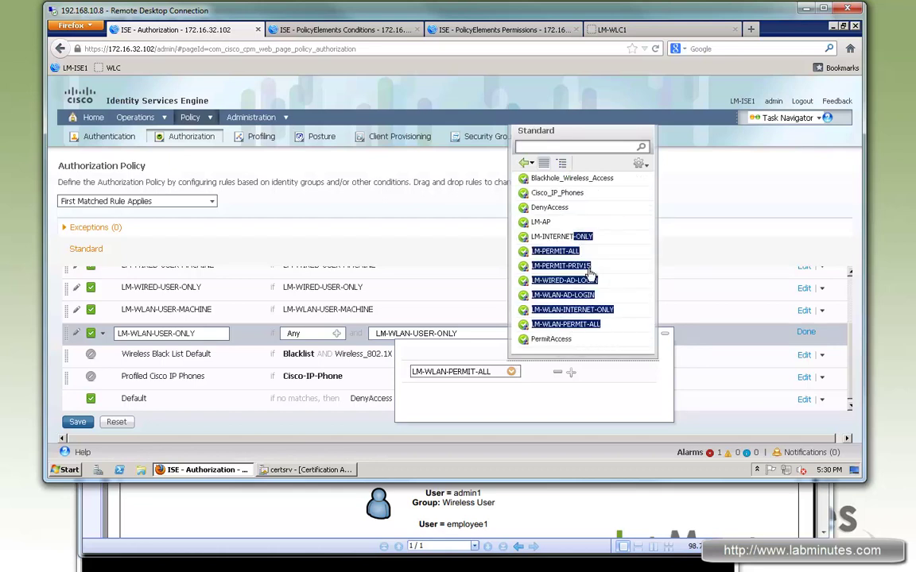
{"action": "left_click", "coordinate": [590, 313]}
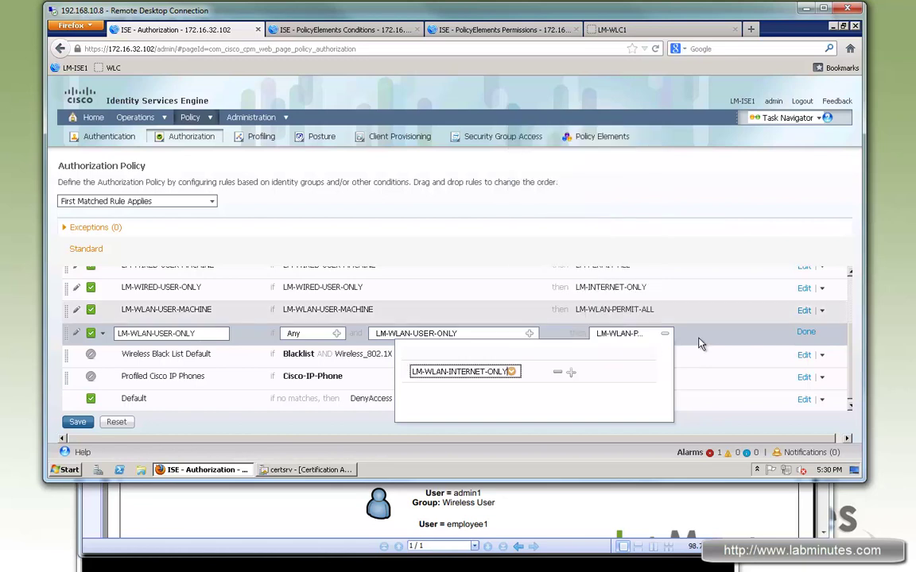
{"action": "left_click", "coordinate": [723, 319]}
{"action": "left_click", "coordinate": [806, 332]}
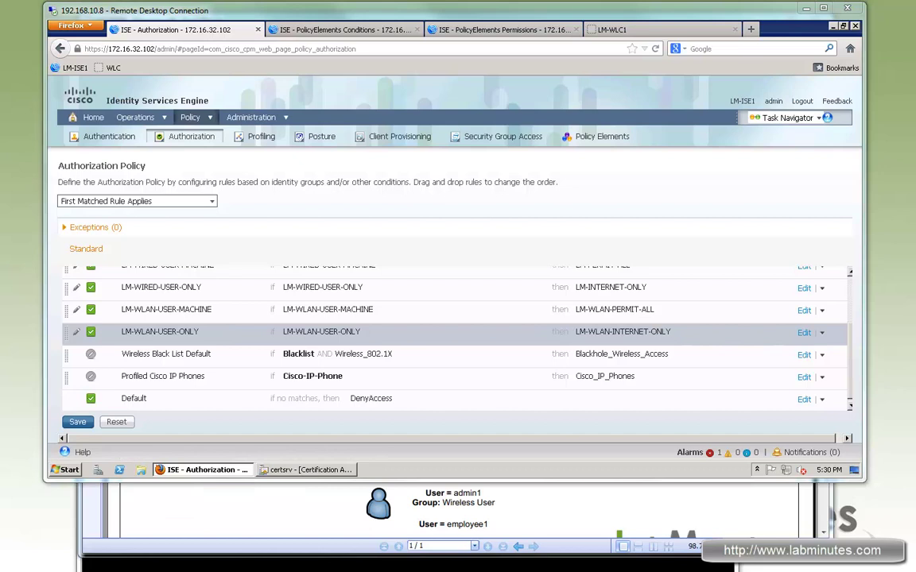
{"action": "left_click", "coordinate": [80, 422]}
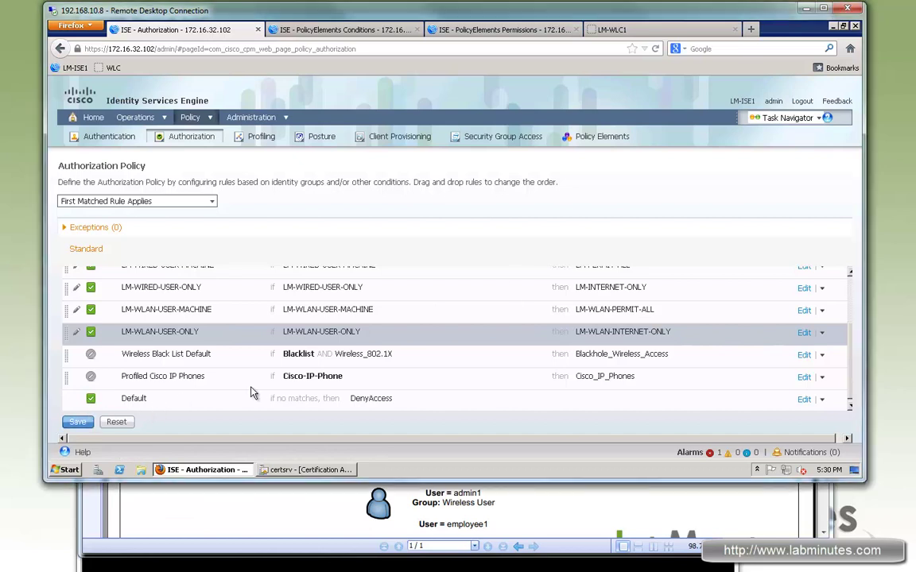